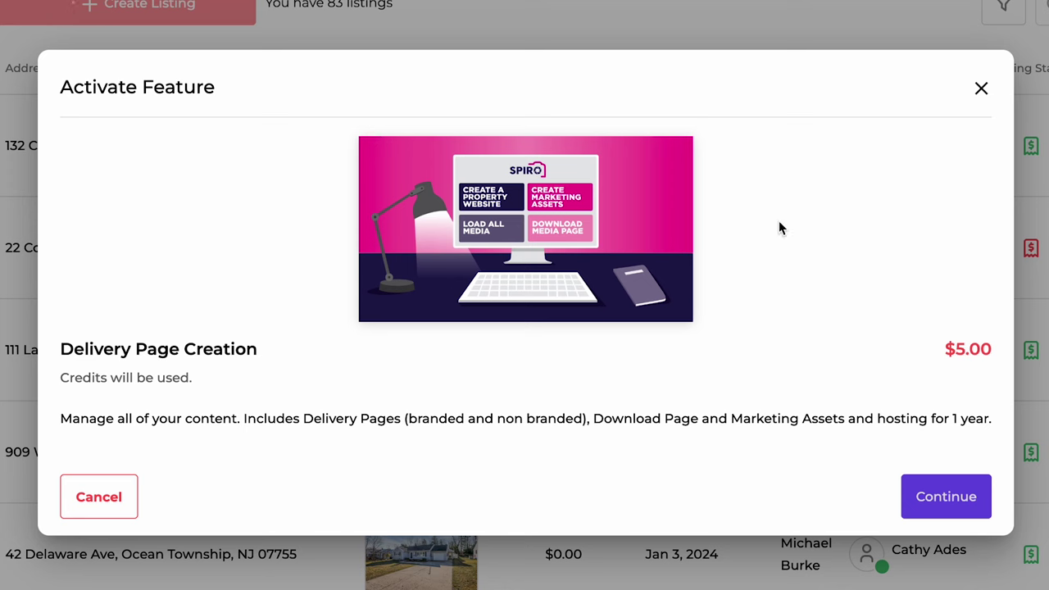
Dismiss the Delivery Page Creation activation and open the property website editor for the listing shot on Jan 4, 2024.
{"action": "left_click_drag", "start_coordinate": [947, 349], "coordinate": [1001, 354]}
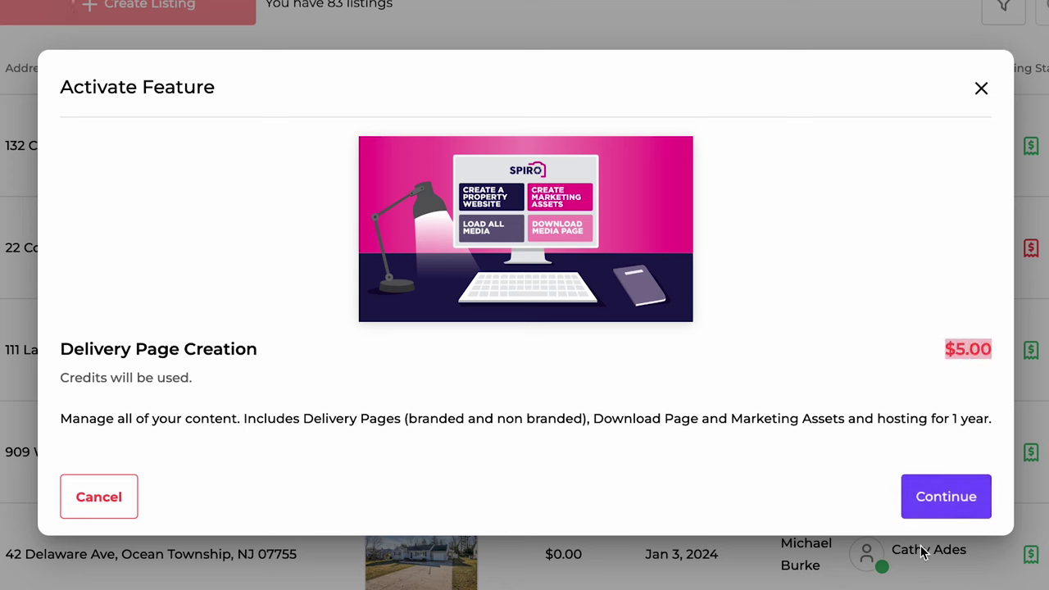
{"action": "left_click", "coordinate": [987, 87]}
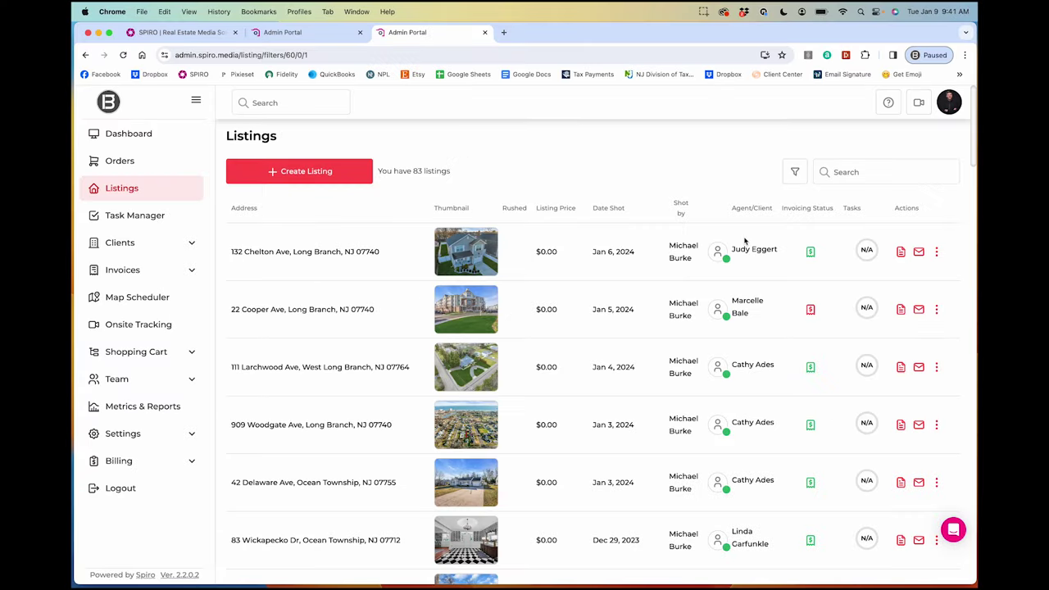
{"action": "scroll", "coordinate": [612, 365], "scroll_direction": "down", "scroll_amount": 3}
{"action": "scroll", "coordinate": [613, 365], "scroll_direction": "up", "scroll_amount": 3}
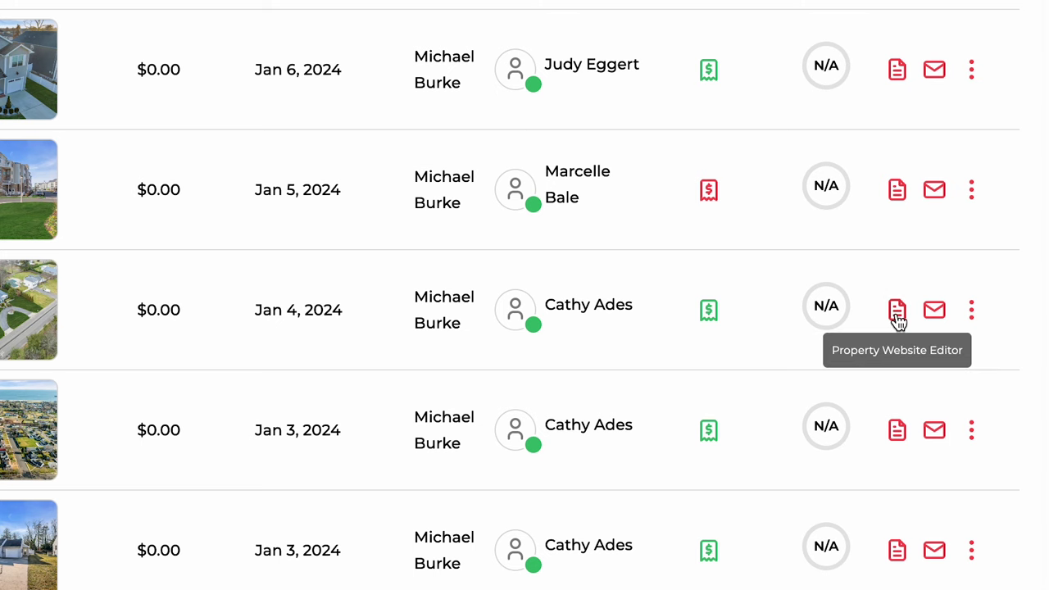
{"action": "left_click", "coordinate": [897, 317]}
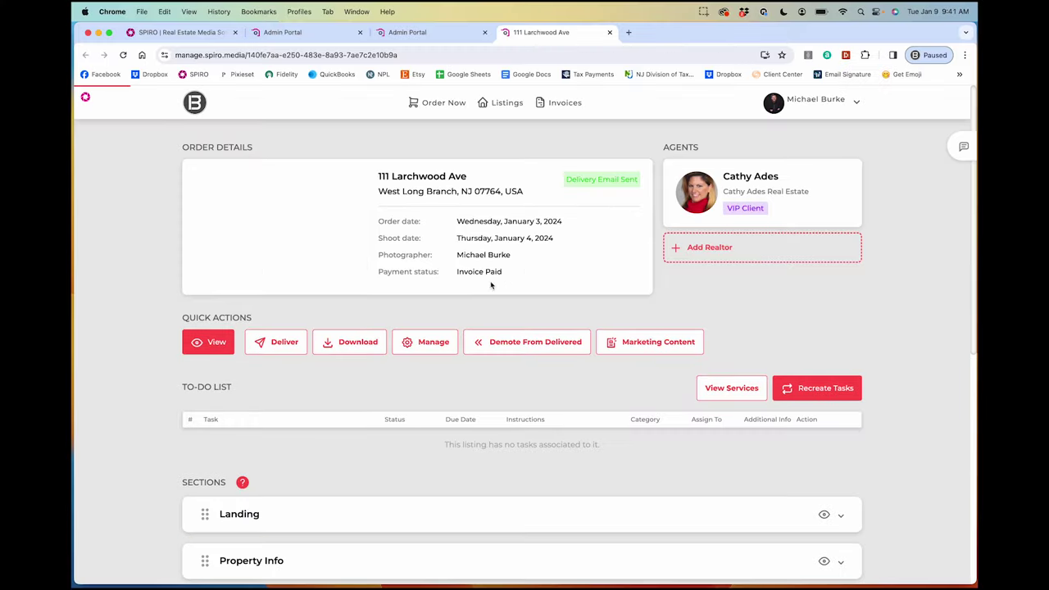
Look over the listing's order details and sections, and expand the Gallery section to view its settings and images.
{"action": "scroll", "coordinate": [426, 269], "scroll_direction": "down", "scroll_amount": 4}
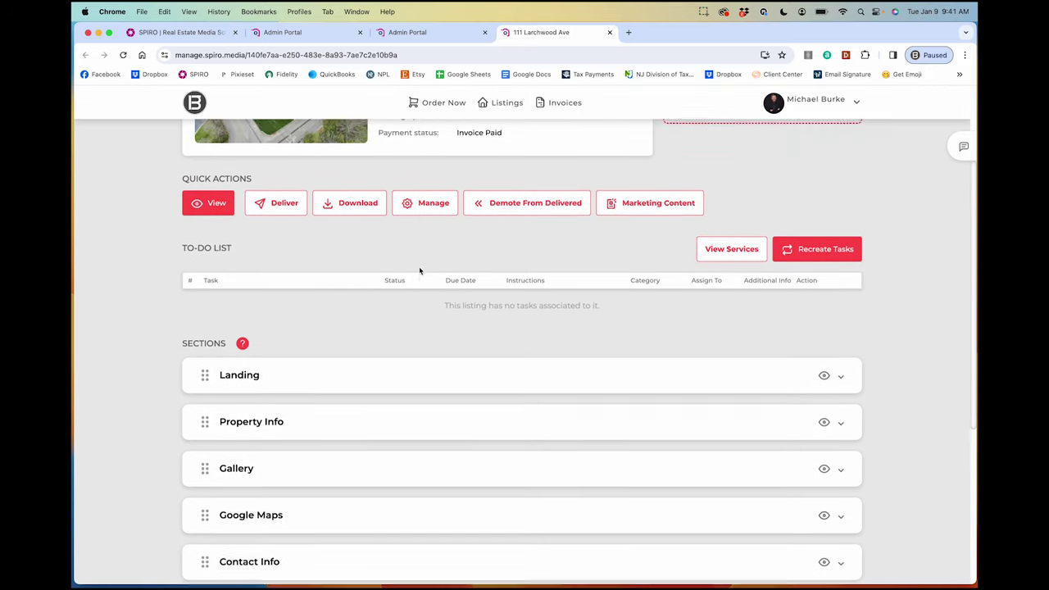
{"action": "scroll", "coordinate": [440, 194], "scroll_direction": "up", "scroll_amount": 4}
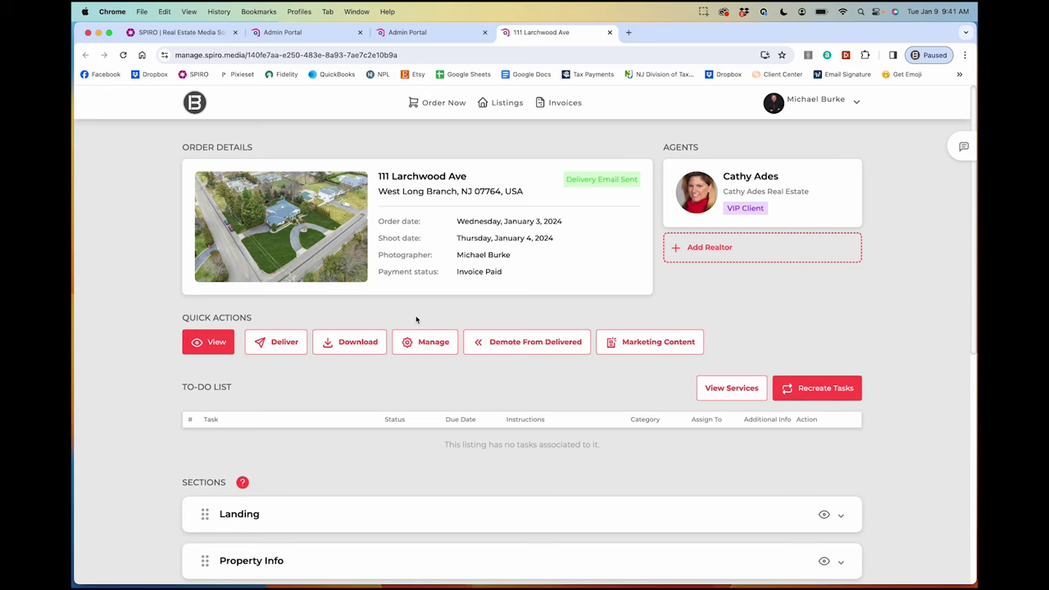
{"action": "scroll", "coordinate": [416, 320], "scroll_direction": "down", "scroll_amount": 5}
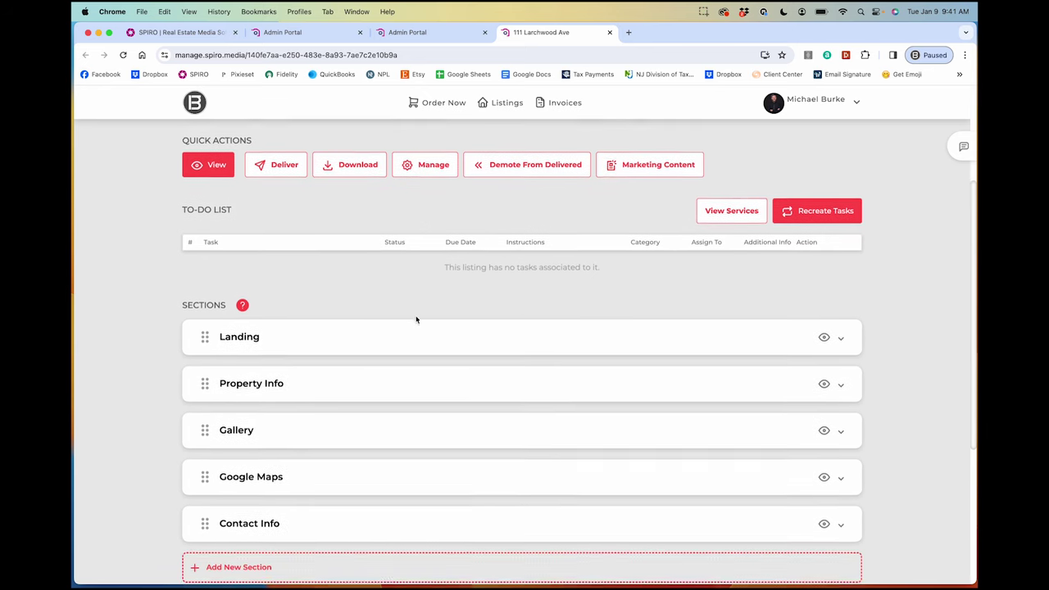
{"action": "left_click", "coordinate": [272, 402]}
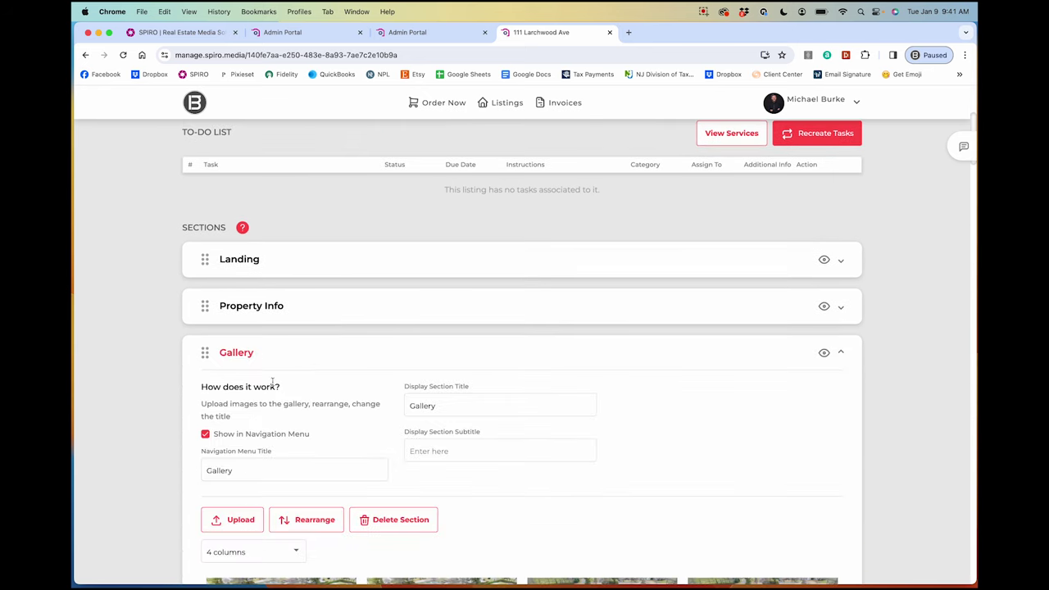
{"action": "scroll", "coordinate": [341, 437], "scroll_direction": "down", "scroll_amount": 2}
{"action": "scroll", "coordinate": [304, 409], "scroll_direction": "down", "scroll_amount": 1}
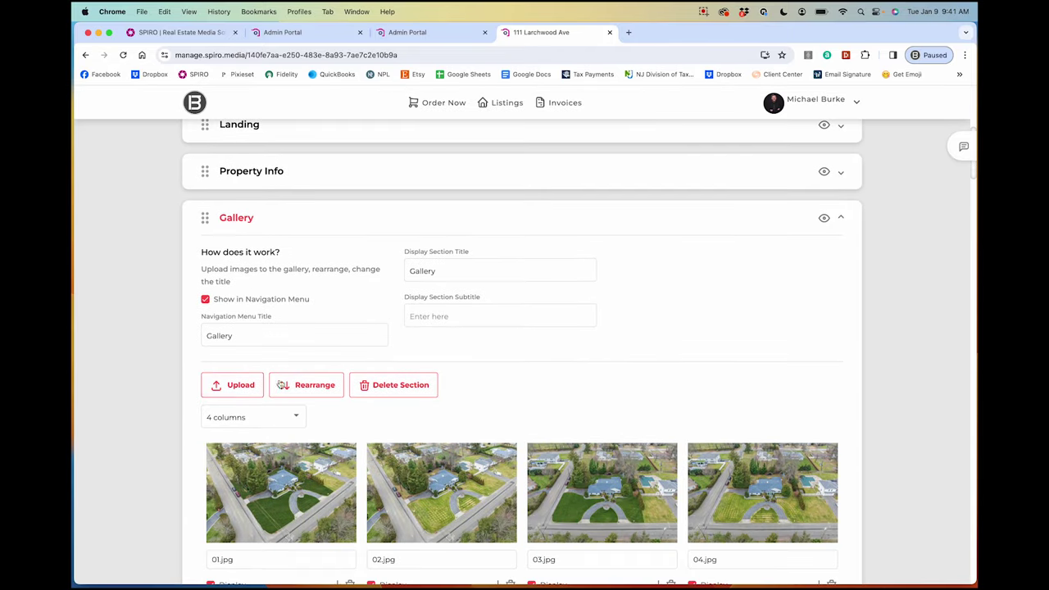
{"action": "scroll", "coordinate": [289, 384], "scroll_direction": "down", "scroll_amount": 2}
View the gallery's image upload dialog, close it without adding files, and look through the gallery images.
{"action": "left_click", "coordinate": [235, 297]}
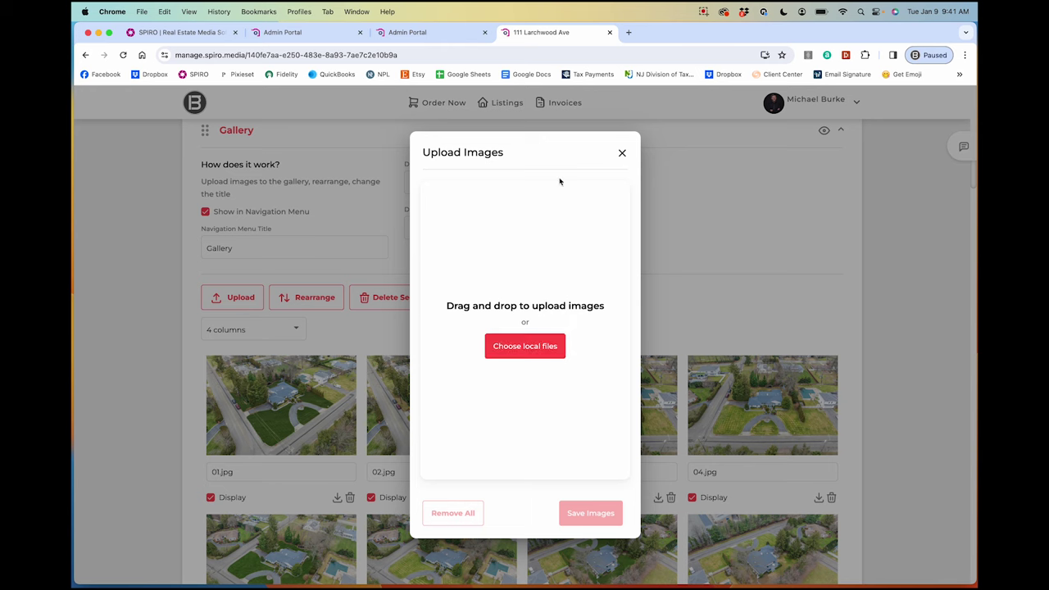
{"action": "left_click", "coordinate": [621, 152]}
{"action": "scroll", "coordinate": [442, 352], "scroll_direction": "down", "scroll_amount": 5}
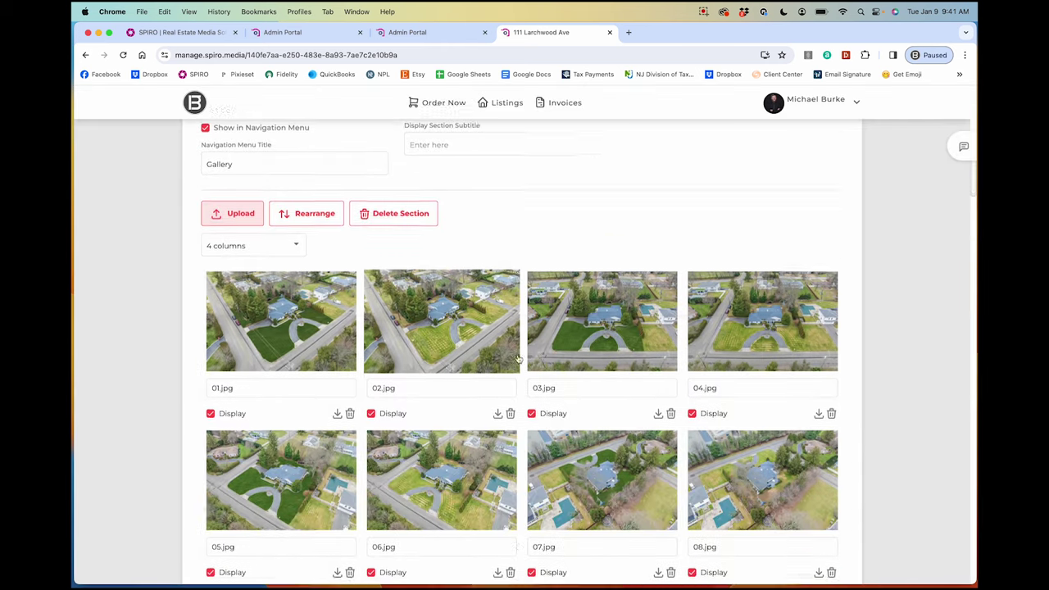
{"action": "scroll", "coordinate": [587, 349], "scroll_direction": "down", "scroll_amount": 15}
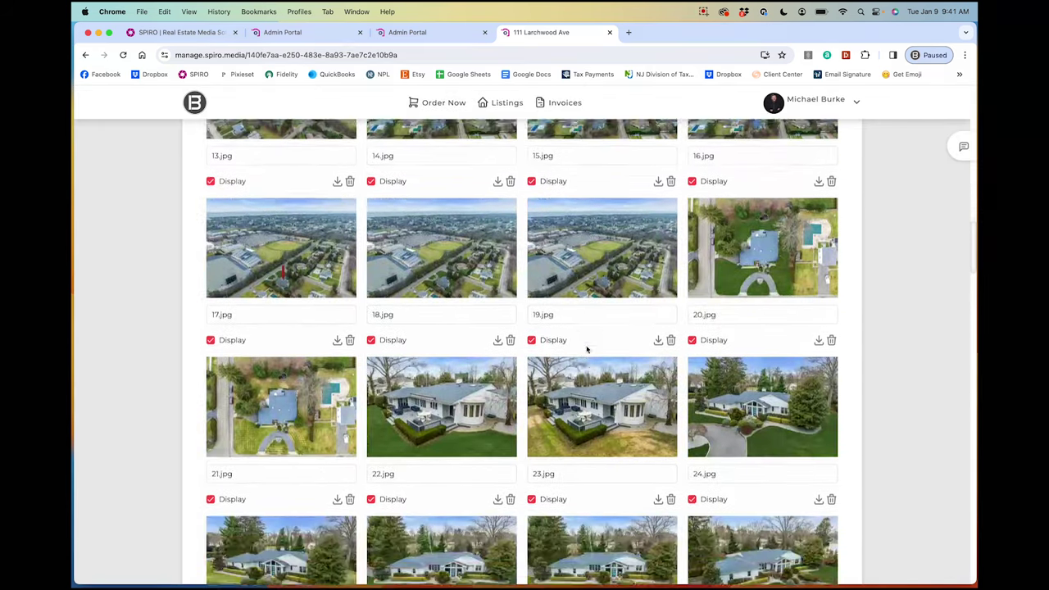
{"action": "scroll", "coordinate": [586, 350], "scroll_direction": "down", "scroll_amount": 7}
{"action": "scroll", "coordinate": [643, 394], "scroll_direction": "up", "scroll_amount": 17}
{"action": "scroll", "coordinate": [643, 395], "scroll_direction": "down", "scroll_amount": 20}
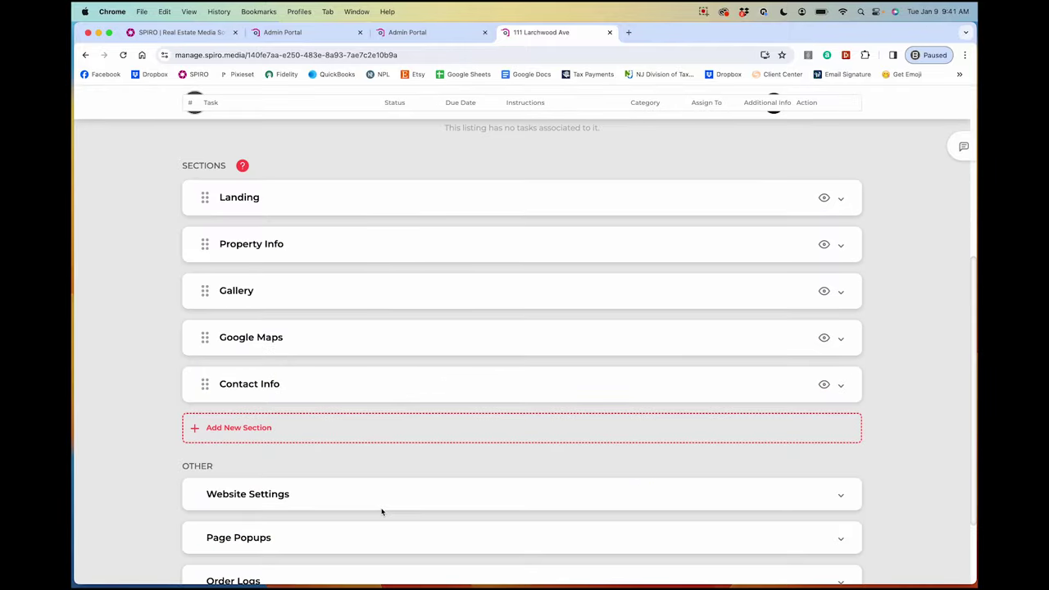
Add a Videos section to the listing page and place it between Gallery and Google Maps.
{"action": "scroll", "coordinate": [381, 509], "scroll_direction": "down", "scroll_amount": 3}
{"action": "scroll", "coordinate": [380, 510], "scroll_direction": "up", "scroll_amount": 2}
{"action": "scroll", "coordinate": [381, 510], "scroll_direction": "up", "scroll_amount": 1}
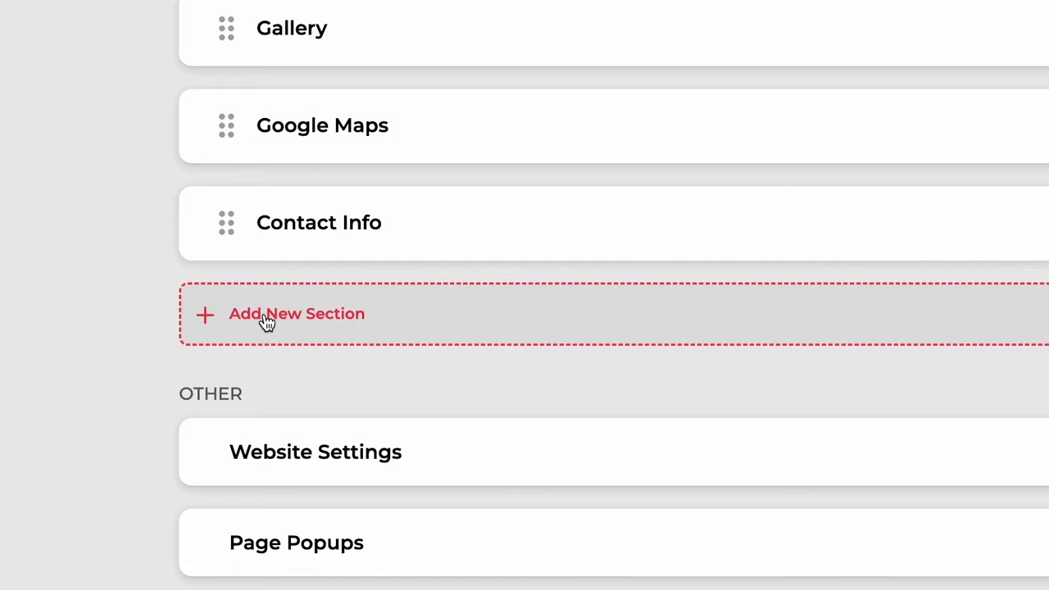
{"action": "left_click", "coordinate": [267, 321]}
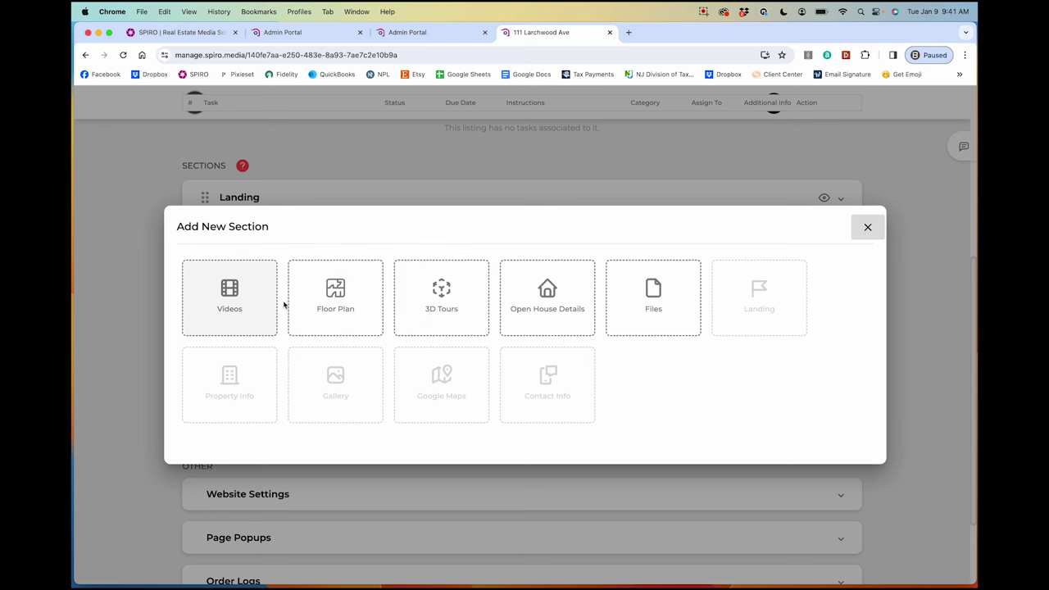
{"action": "left_click", "coordinate": [247, 299]}
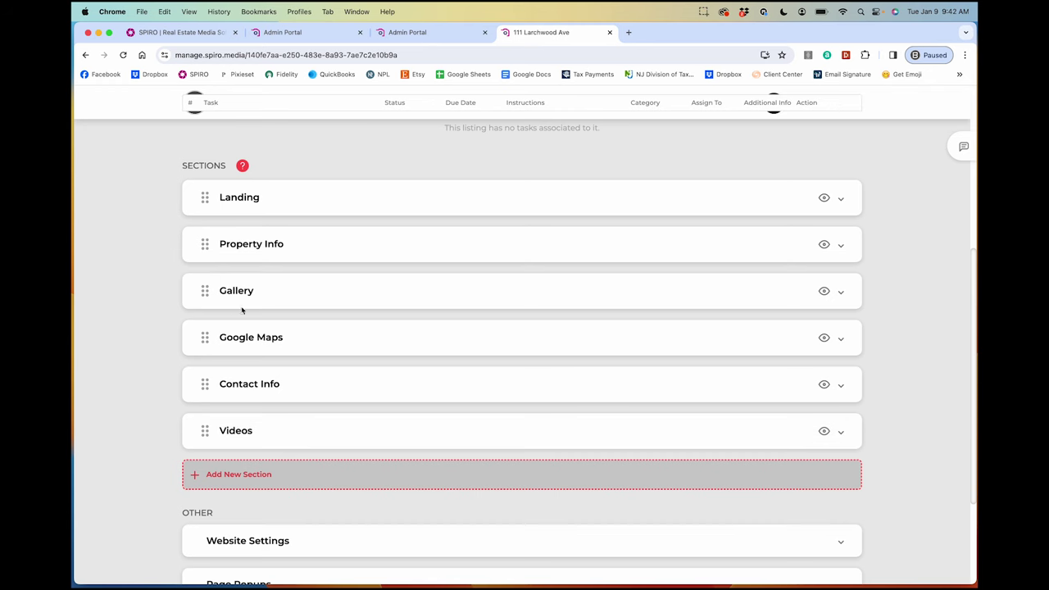
{"action": "left_click_drag", "start_coordinate": [203, 431], "coordinate": [206, 332]}
{"action": "left_click", "coordinate": [205, 431]}
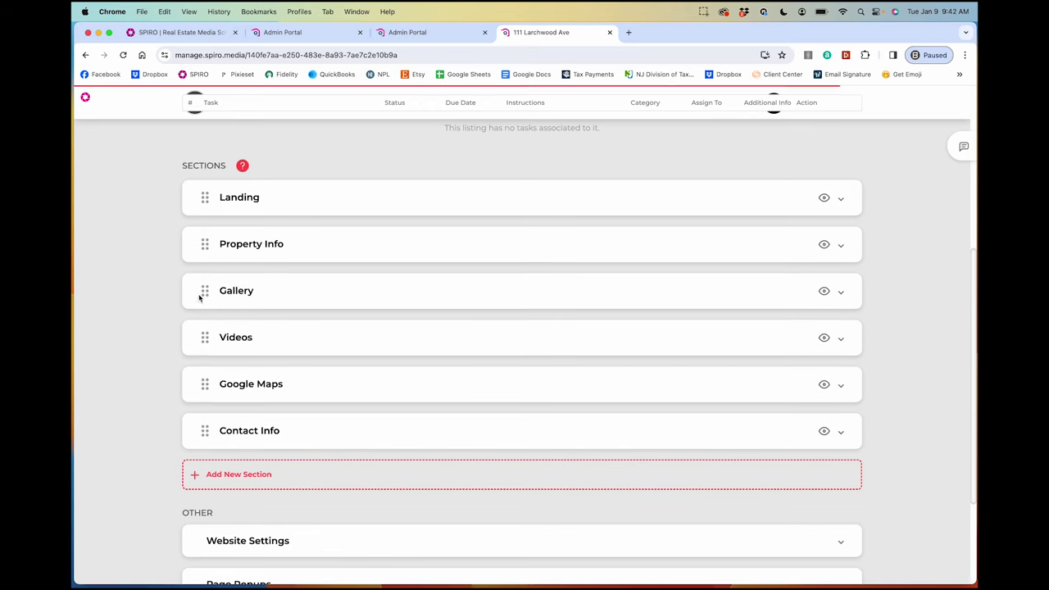
Expand the Videos section, add a blank video entry and examine its title, description and unbranded video link fields.
{"action": "left_click", "coordinate": [849, 338]}
{"action": "scroll", "coordinate": [398, 452], "scroll_direction": "down", "scroll_amount": 1}
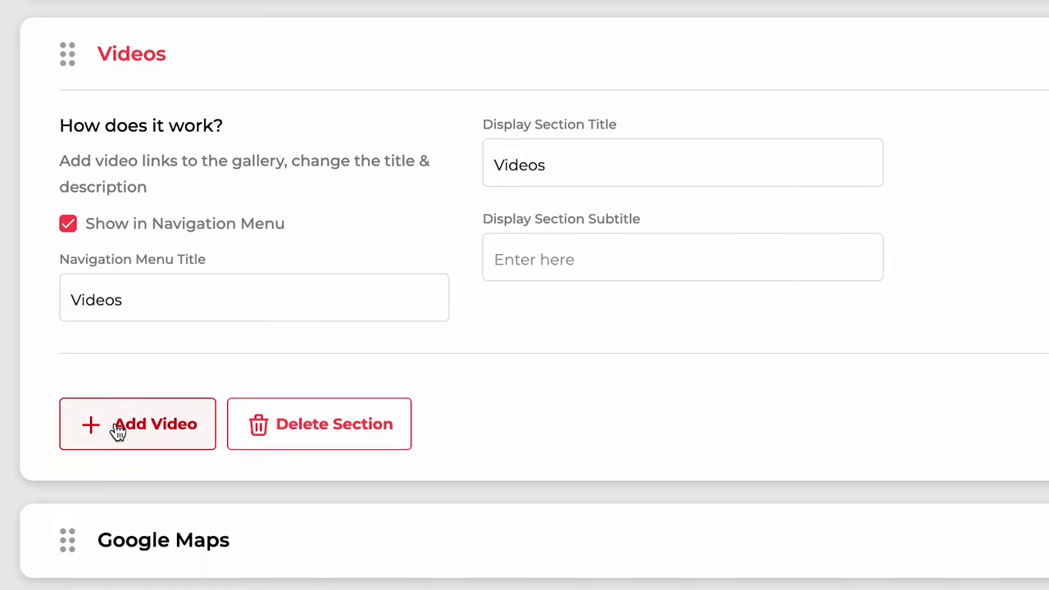
{"action": "left_click", "coordinate": [226, 484]}
{"action": "scroll", "coordinate": [311, 423], "scroll_direction": "down", "scroll_amount": 2}
{"action": "scroll", "coordinate": [311, 423], "scroll_direction": "down", "scroll_amount": 3}
{"action": "scroll", "coordinate": [345, 271], "scroll_direction": "up", "scroll_amount": 1}
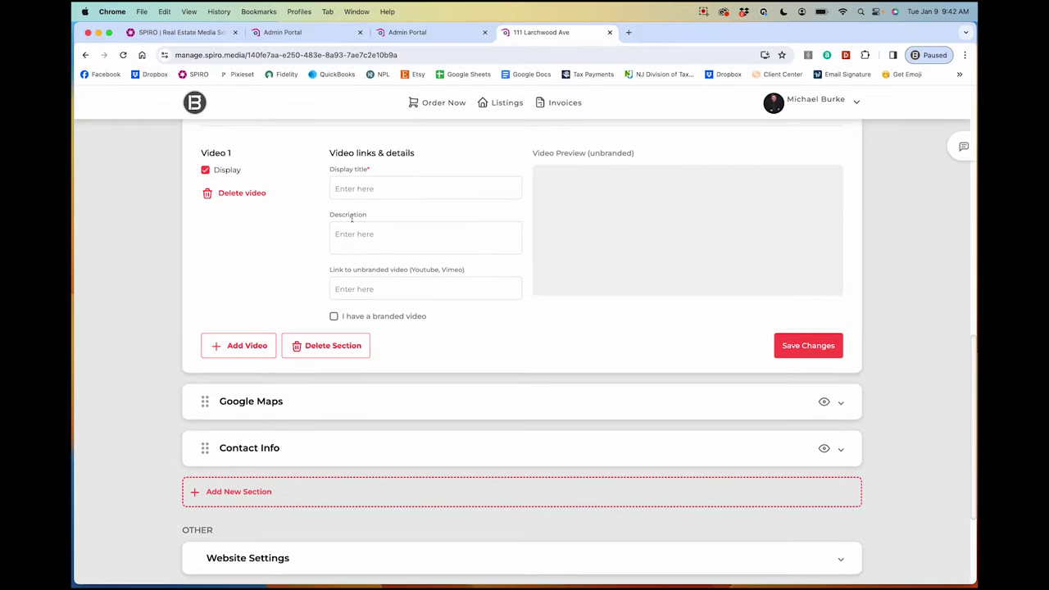
{"action": "scroll", "coordinate": [352, 282], "scroll_direction": "down", "scroll_amount": 1}
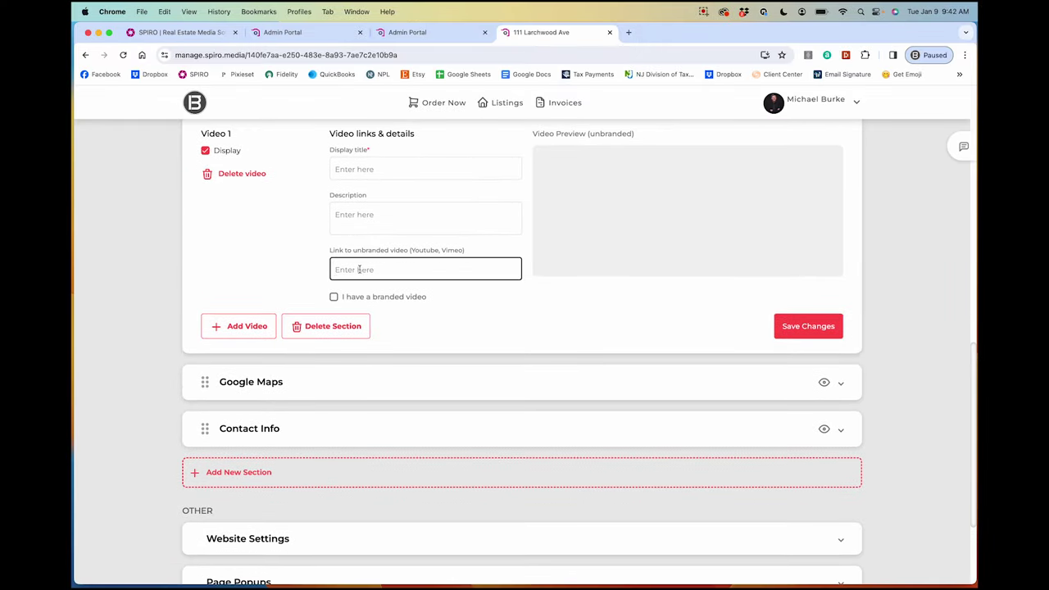
{"action": "scroll", "coordinate": [491, 262], "scroll_direction": "up", "scroll_amount": 2}
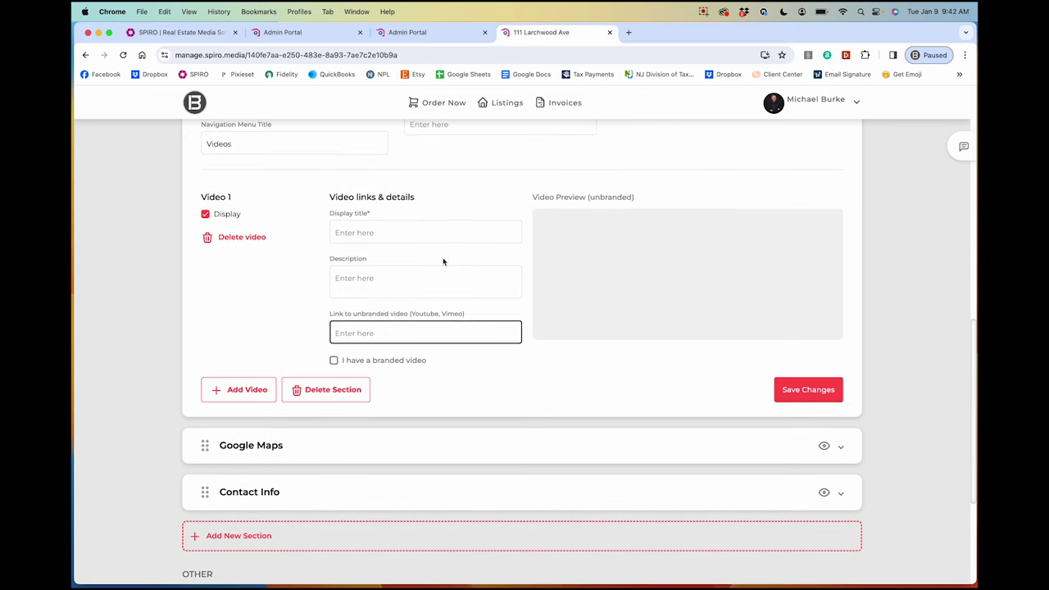
{"action": "scroll", "coordinate": [519, 269], "scroll_direction": "up", "scroll_amount": 4}
{"action": "scroll", "coordinate": [532, 262], "scroll_direction": "down", "scroll_amount": 1}
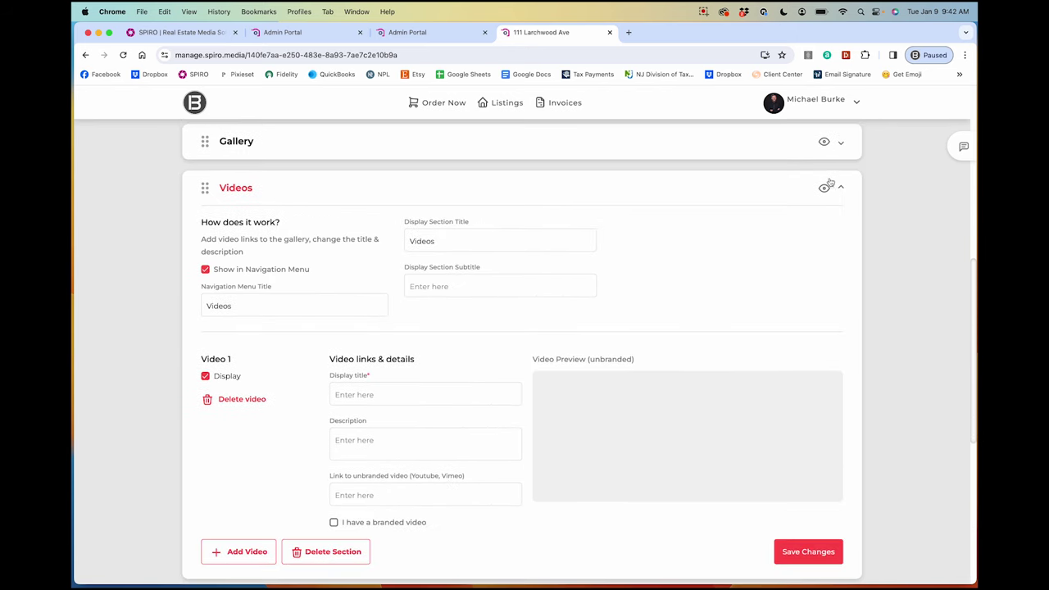
Delete the Videos section from the listing page.
{"action": "scroll", "coordinate": [675, 323], "scroll_direction": "down", "scroll_amount": 2}
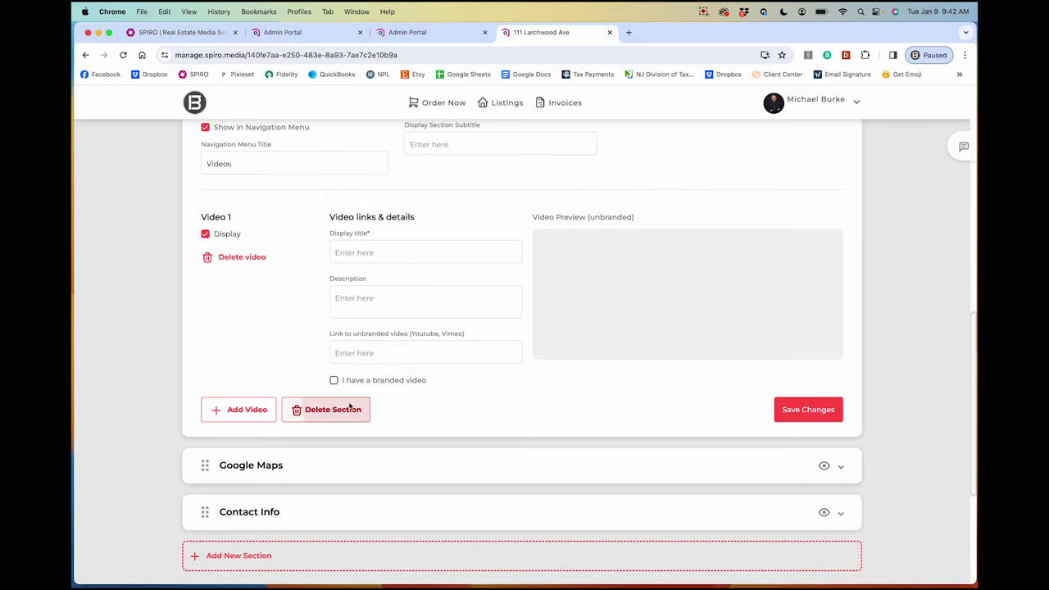
{"action": "left_click", "coordinate": [329, 408]}
{"action": "left_click", "coordinate": [592, 363]}
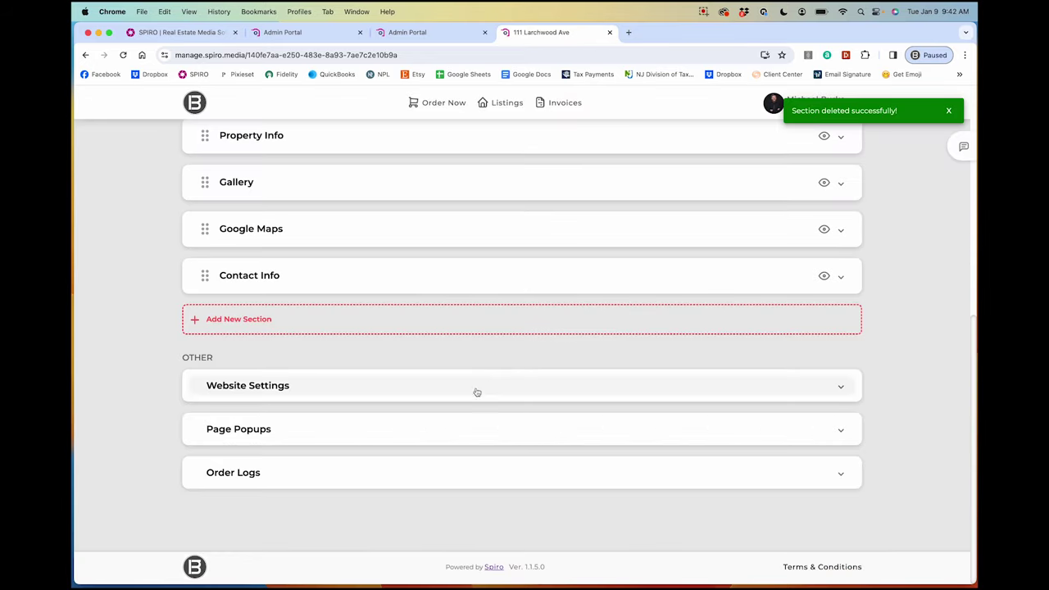
Expand the Landing section and review its header image order and preview.
{"action": "scroll", "coordinate": [467, 397], "scroll_direction": "up", "scroll_amount": 2}
{"action": "scroll", "coordinate": [453, 410], "scroll_direction": "up", "scroll_amount": 1}
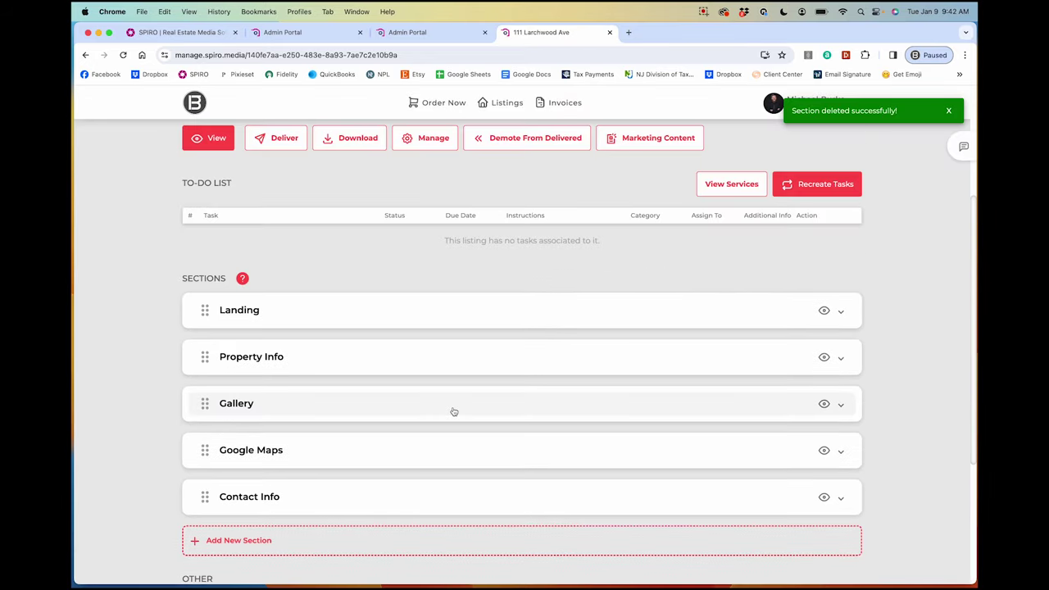
{"action": "left_click", "coordinate": [388, 312]}
{"action": "scroll", "coordinate": [389, 328], "scroll_direction": "down", "scroll_amount": 2}
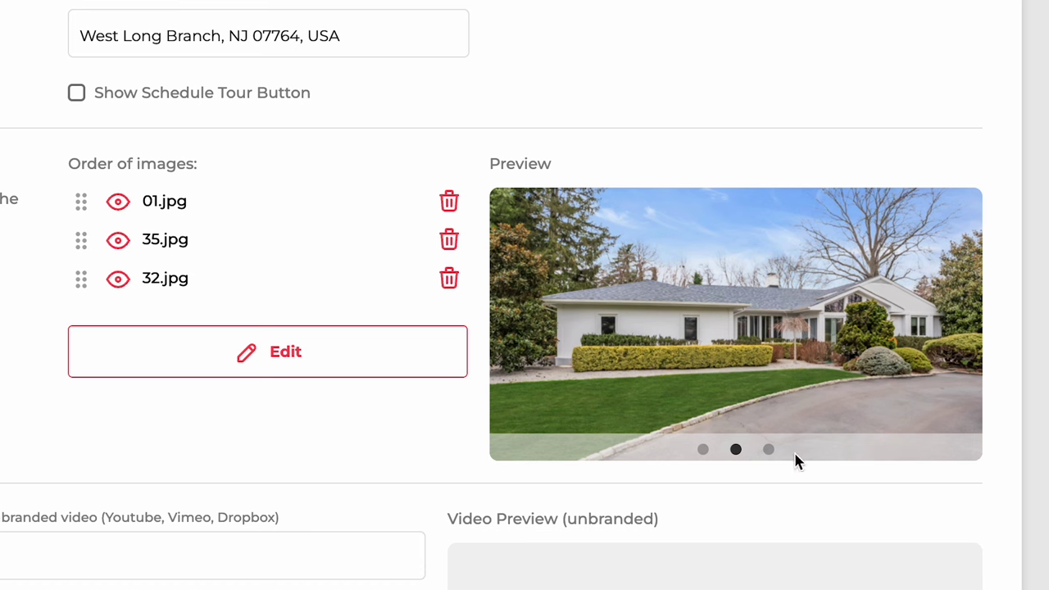
Open the Landing section's image selection and browse the available photos without changing the selected ones.
{"action": "left_click", "coordinate": [218, 356]}
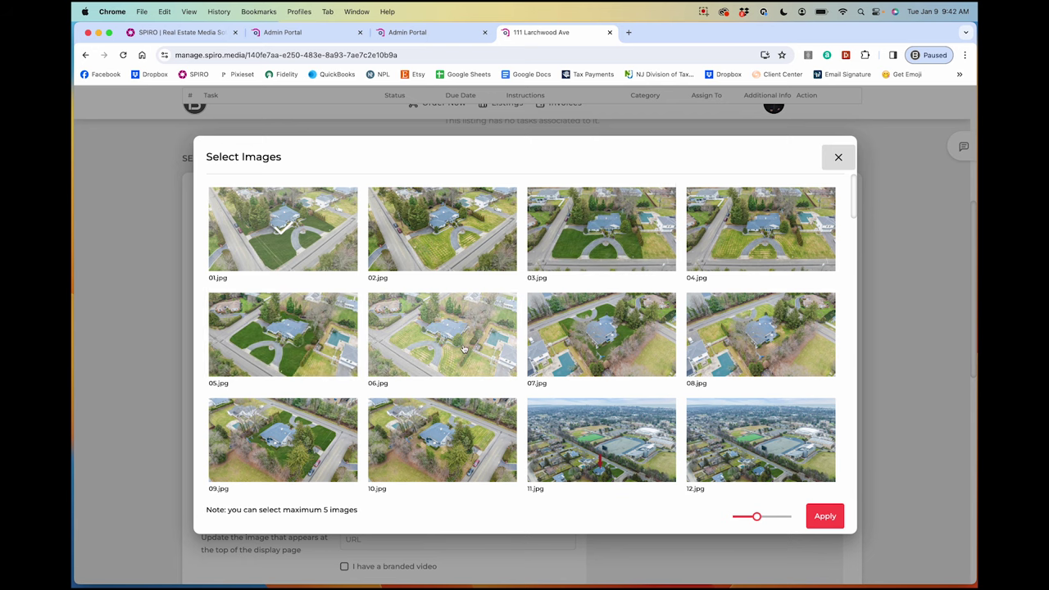
{"action": "scroll", "coordinate": [414, 330], "scroll_direction": "down", "scroll_amount": 2}
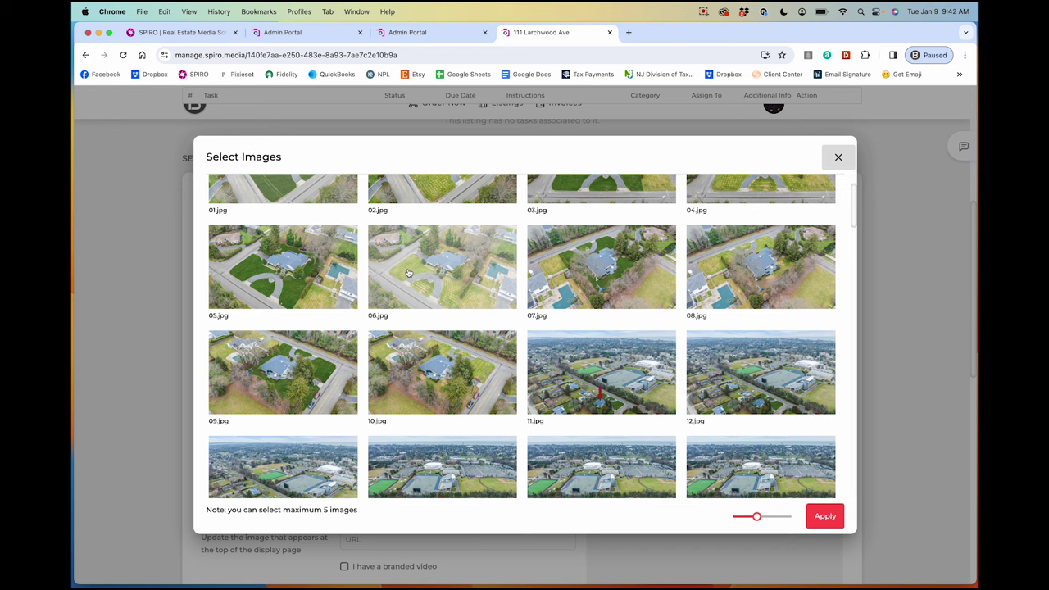
{"action": "scroll", "coordinate": [408, 273], "scroll_direction": "down", "scroll_amount": 12}
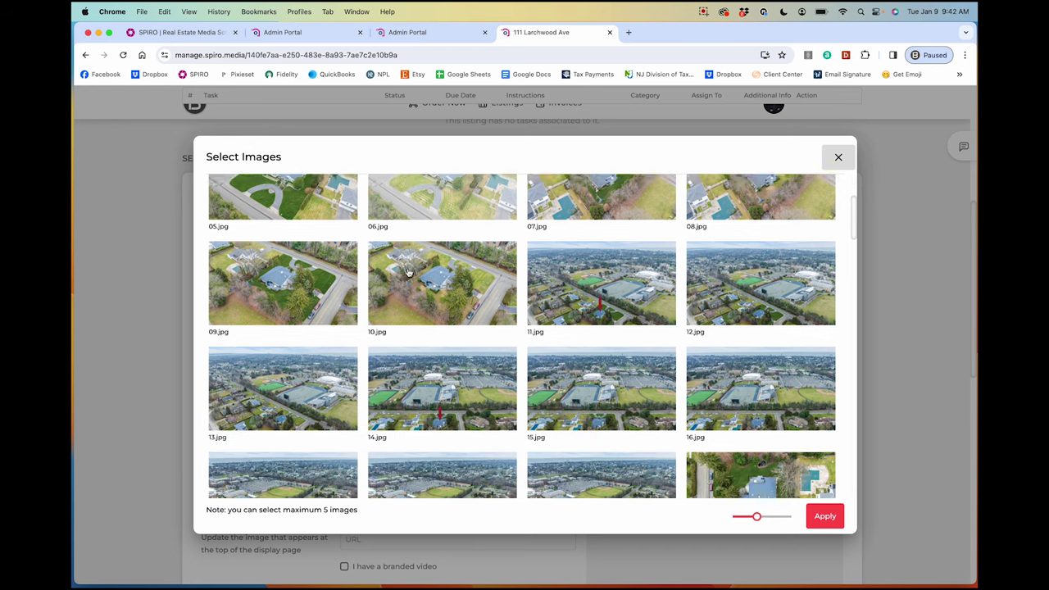
{"action": "scroll", "coordinate": [438, 318], "scroll_direction": "down", "scroll_amount": 1}
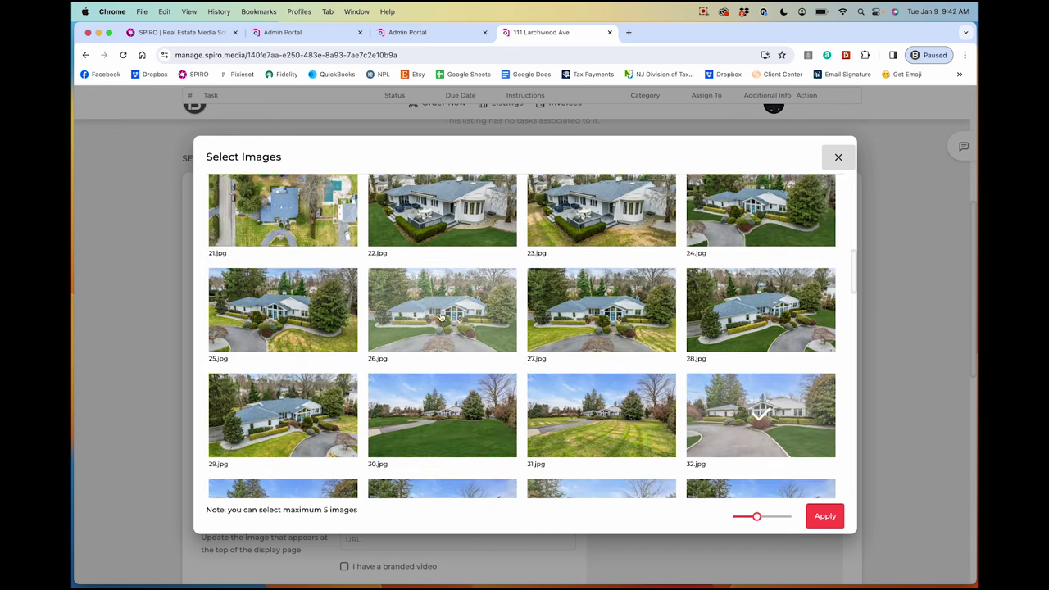
{"action": "scroll", "coordinate": [450, 274], "scroll_direction": "up", "scroll_amount": 13}
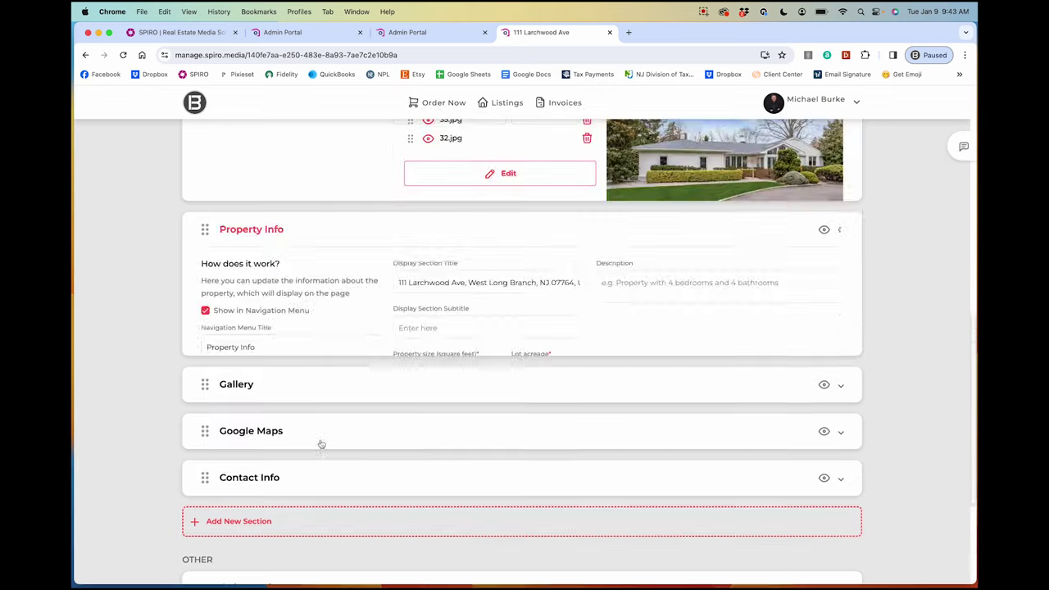
Review the Property Info section's title, description, size, acreage, bedroom and bathroom fields, and return to the order details.
{"action": "scroll", "coordinate": [320, 440], "scroll_direction": "down", "scroll_amount": 3}
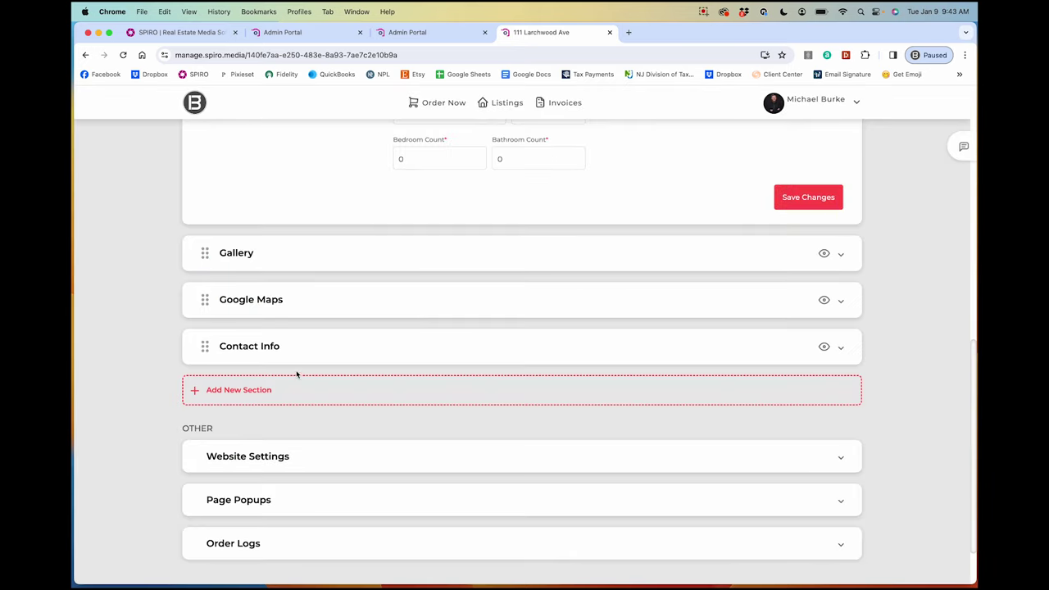
{"action": "scroll", "coordinate": [323, 296], "scroll_direction": "up", "scroll_amount": 5}
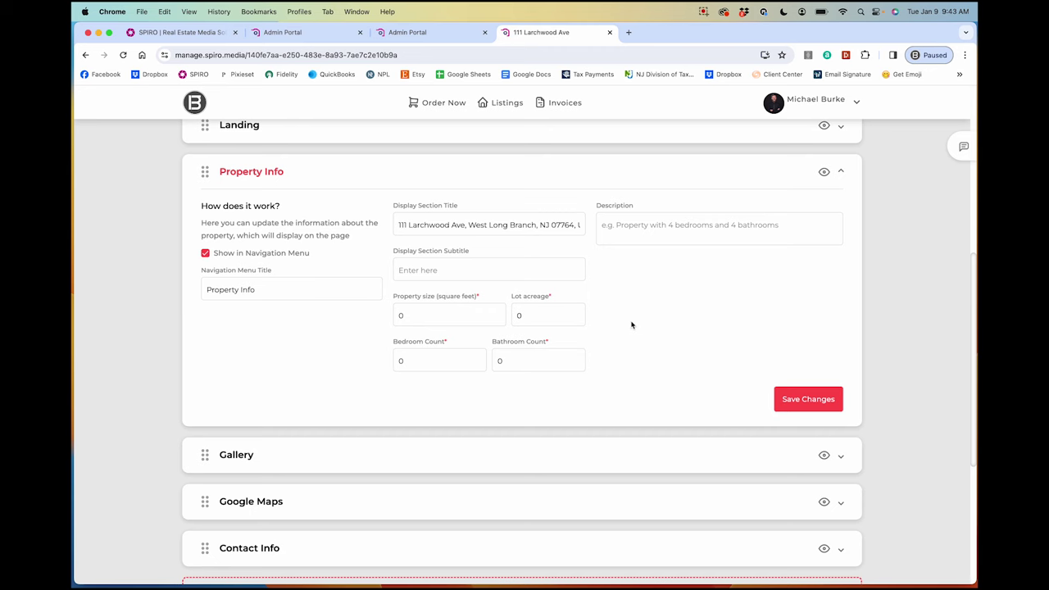
{"action": "scroll", "coordinate": [631, 325], "scroll_direction": "up", "scroll_amount": 1}
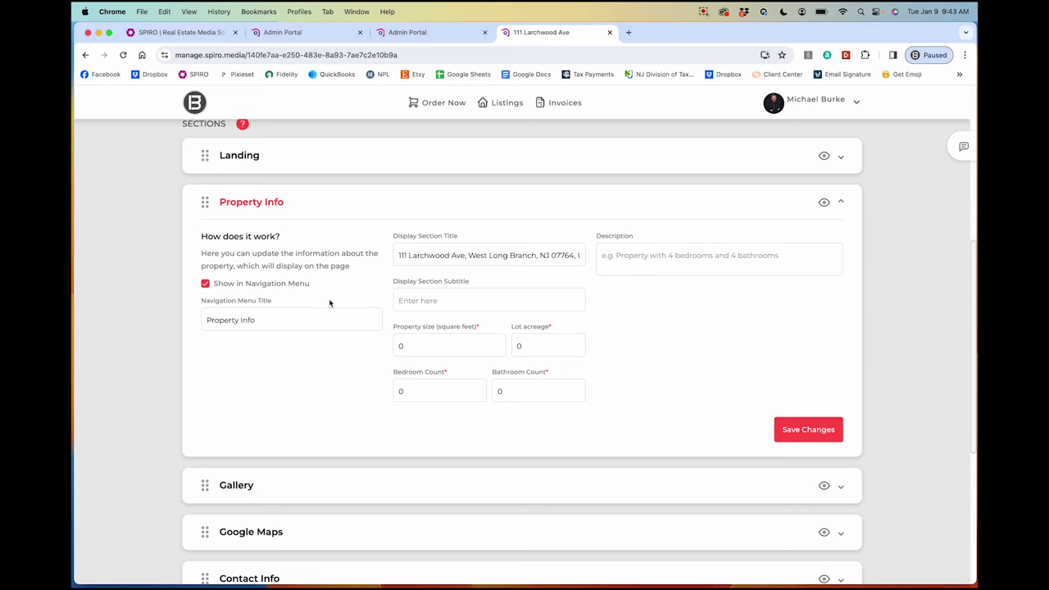
{"action": "scroll", "coordinate": [406, 359], "scroll_direction": "up", "scroll_amount": 5}
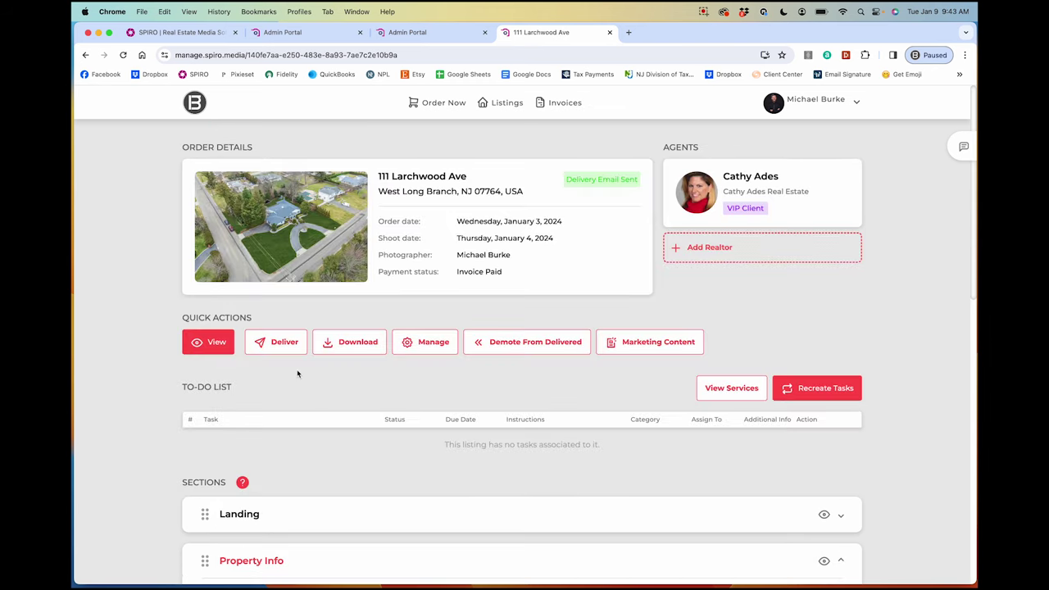
Open the listing's public property website and review its header slideshow, property title and listing agent details.
{"action": "scroll", "coordinate": [301, 375], "scroll_direction": "down", "scroll_amount": 1}
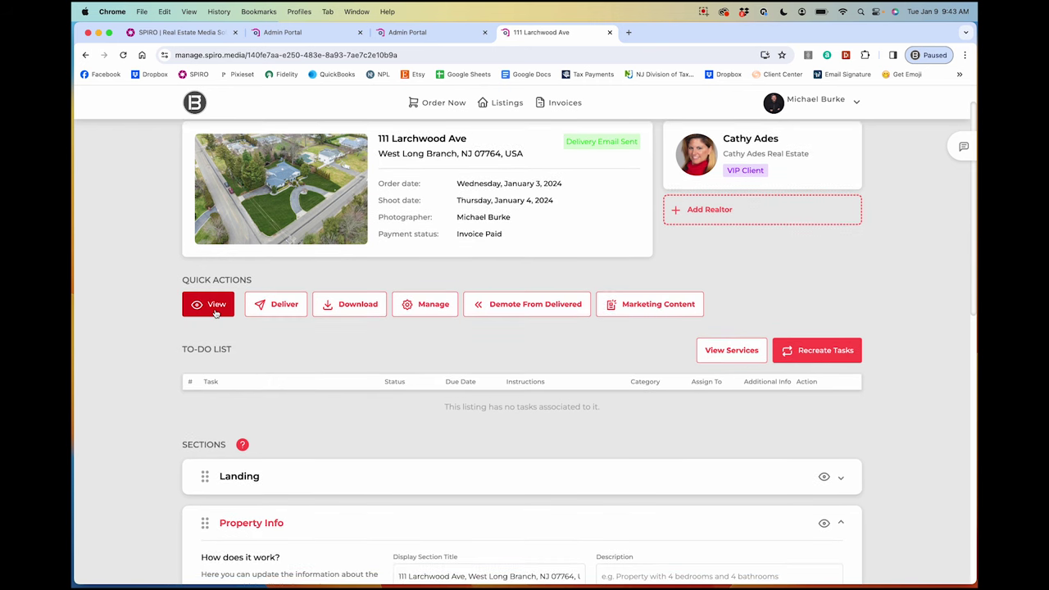
{"action": "left_click", "coordinate": [213, 309]}
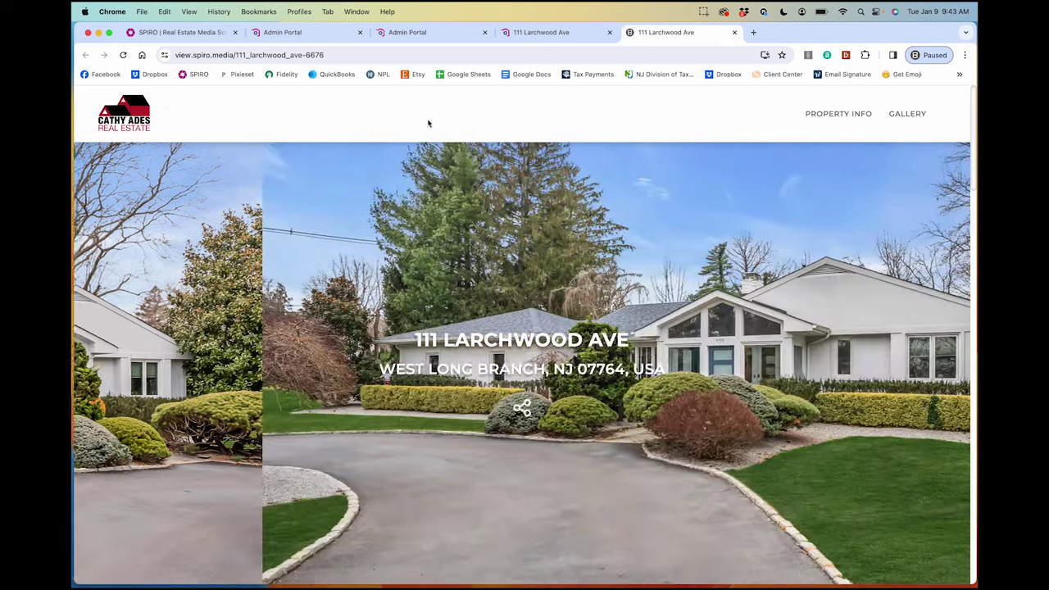
{"action": "scroll", "coordinate": [525, 354], "scroll_direction": "down", "scroll_amount": 1}
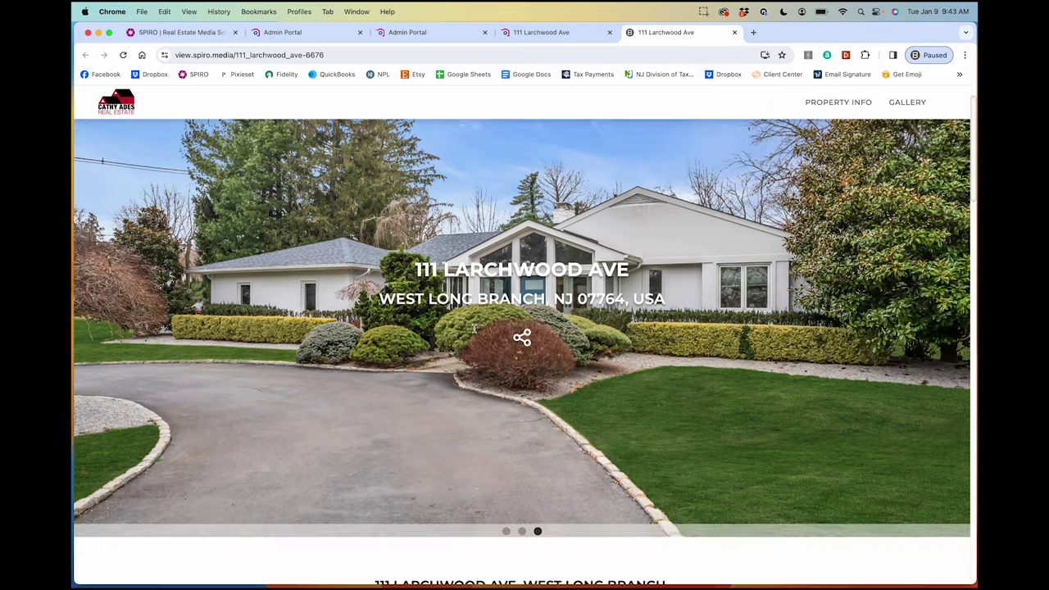
{"action": "scroll", "coordinate": [568, 426], "scroll_direction": "down", "scroll_amount": 3}
{"action": "scroll", "coordinate": [567, 427], "scroll_direction": "down", "scroll_amount": 5}
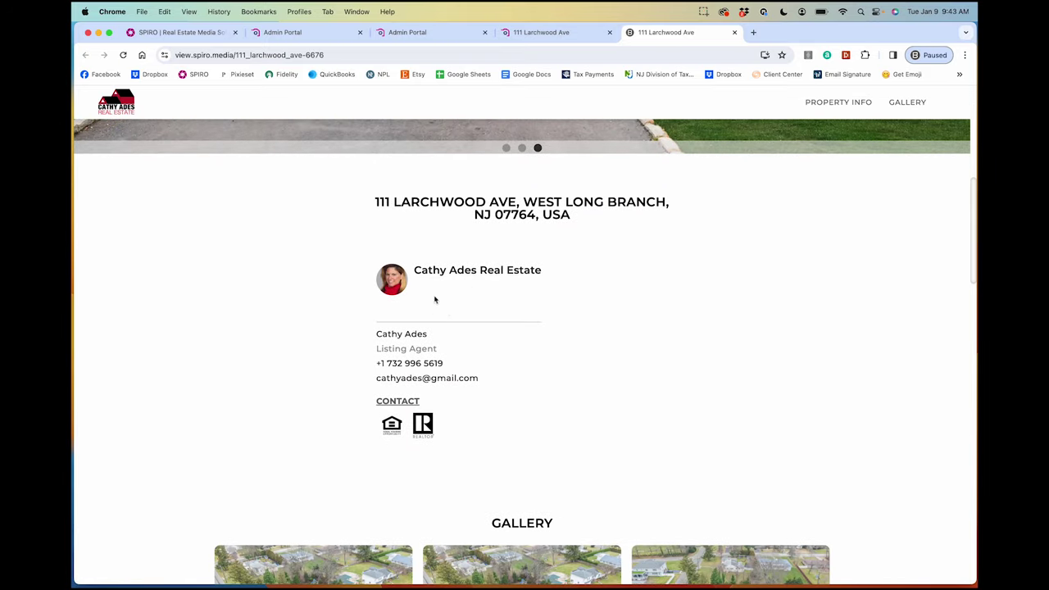
Open the first Gallery photo in the full-size viewer, browse forward to the fifth image, and close the viewer.
{"action": "scroll", "coordinate": [429, 227], "scroll_direction": "down", "scroll_amount": 8}
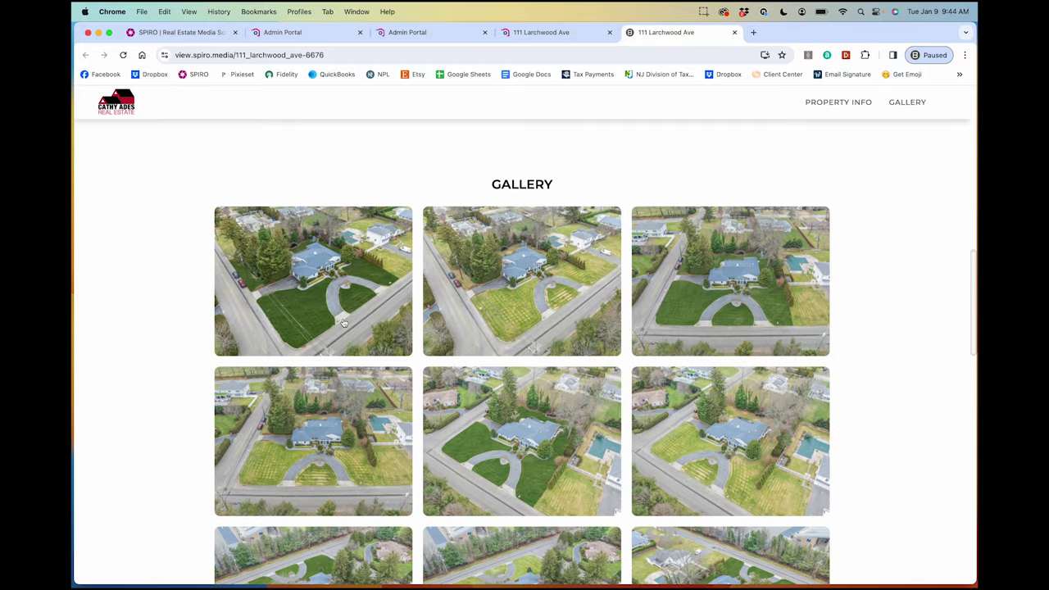
{"action": "left_click", "coordinate": [344, 323]}
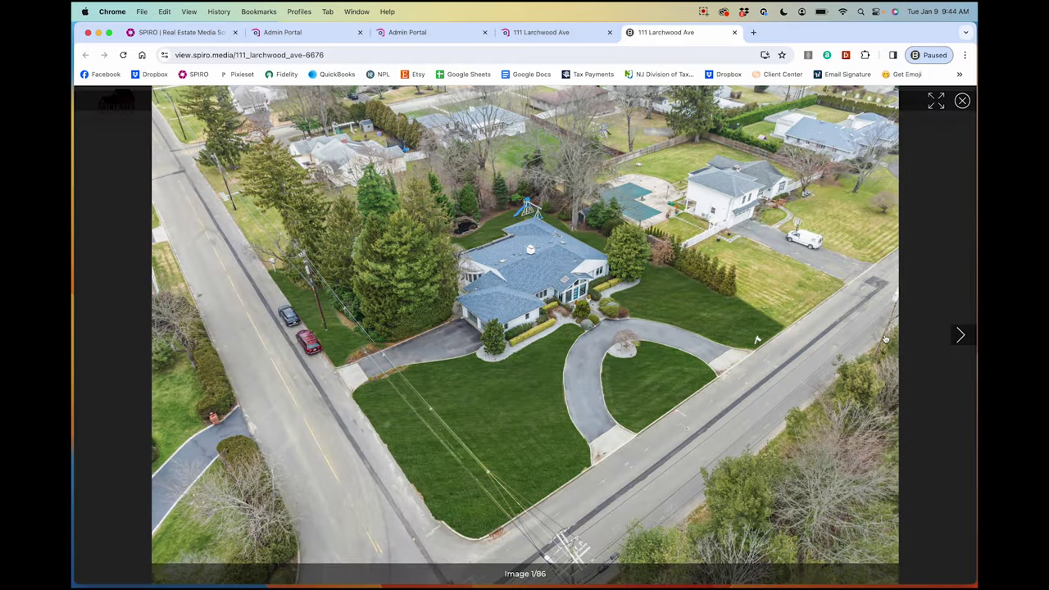
{"action": "left_click", "coordinate": [884, 338]}
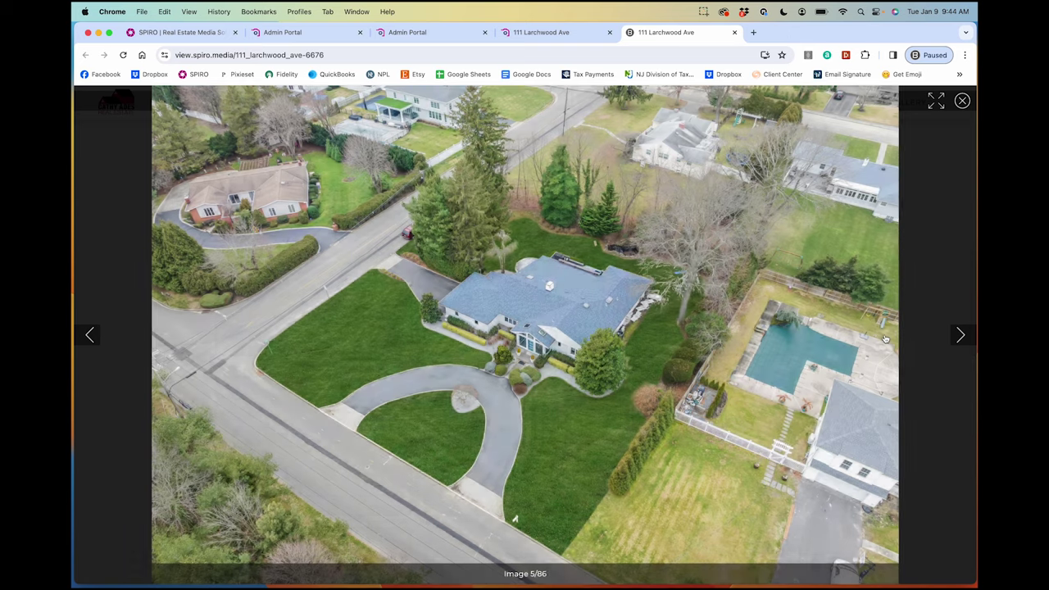
{"action": "left_click", "coordinate": [135, 205]}
Show nearby gas stations and parks on the Location & Nearby Places map, and return to the agent details above the gallery.
{"action": "scroll", "coordinate": [190, 311], "scroll_direction": "down", "scroll_amount": 15}
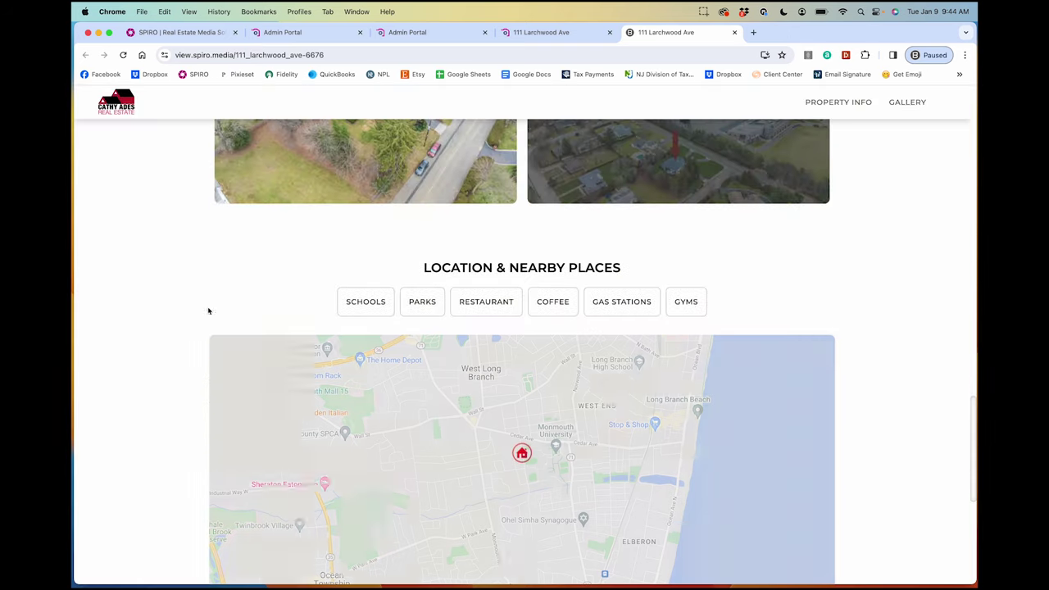
{"action": "scroll", "coordinate": [286, 295], "scroll_direction": "up", "scroll_amount": 15}
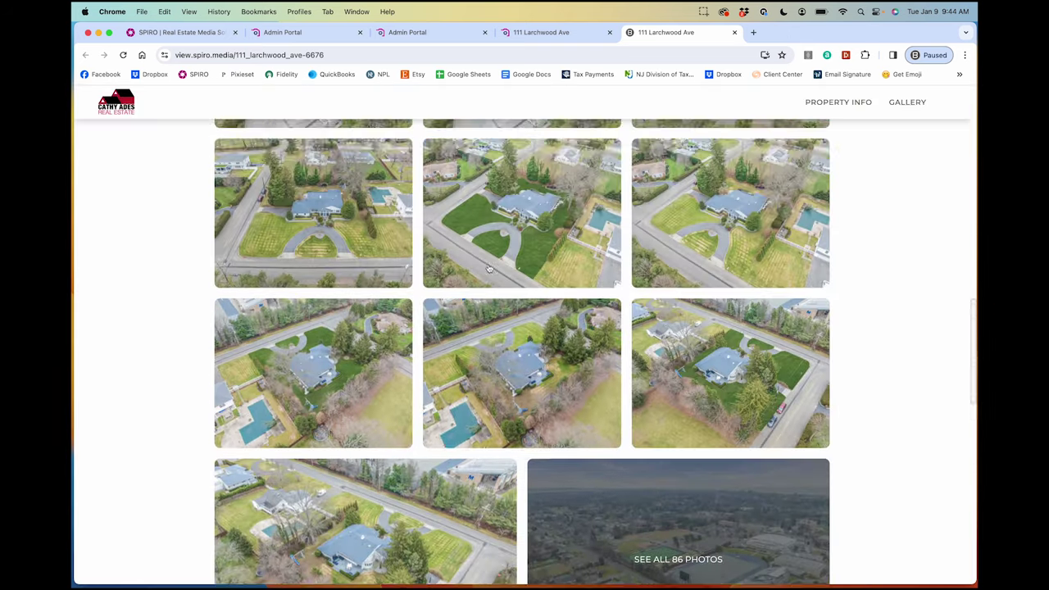
{"action": "scroll", "coordinate": [568, 269], "scroll_direction": "up", "scroll_amount": 3}
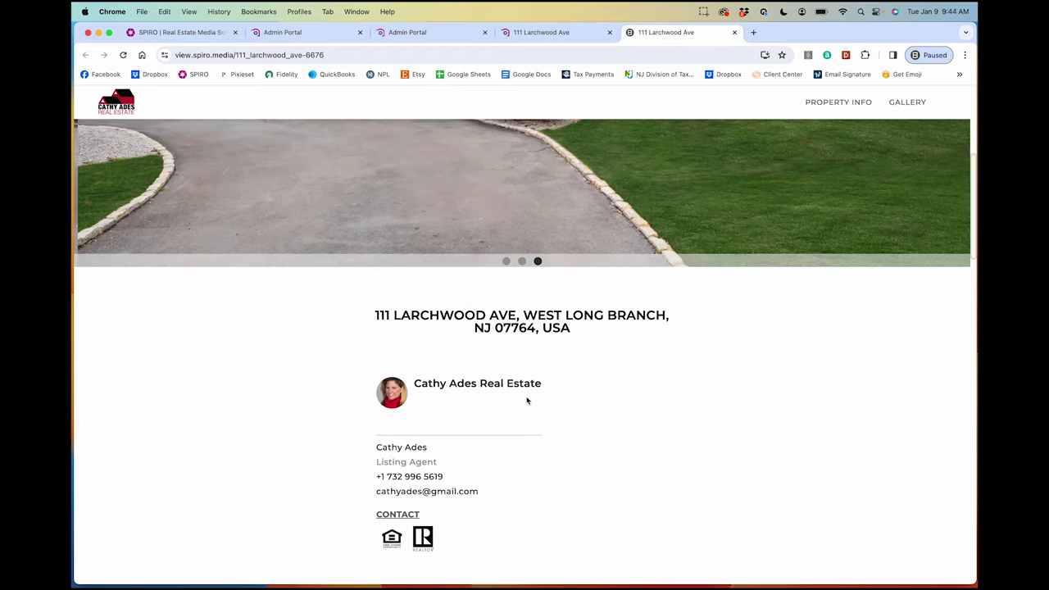
{"action": "scroll", "coordinate": [560, 389], "scroll_direction": "down", "scroll_amount": 12}
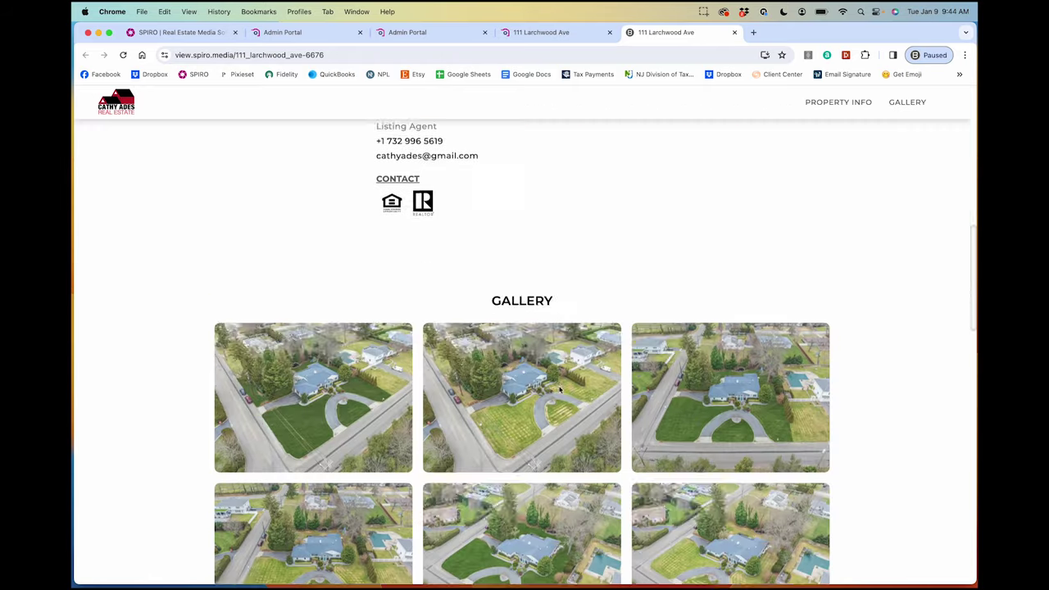
{"action": "scroll", "coordinate": [560, 389], "scroll_direction": "down", "scroll_amount": 5}
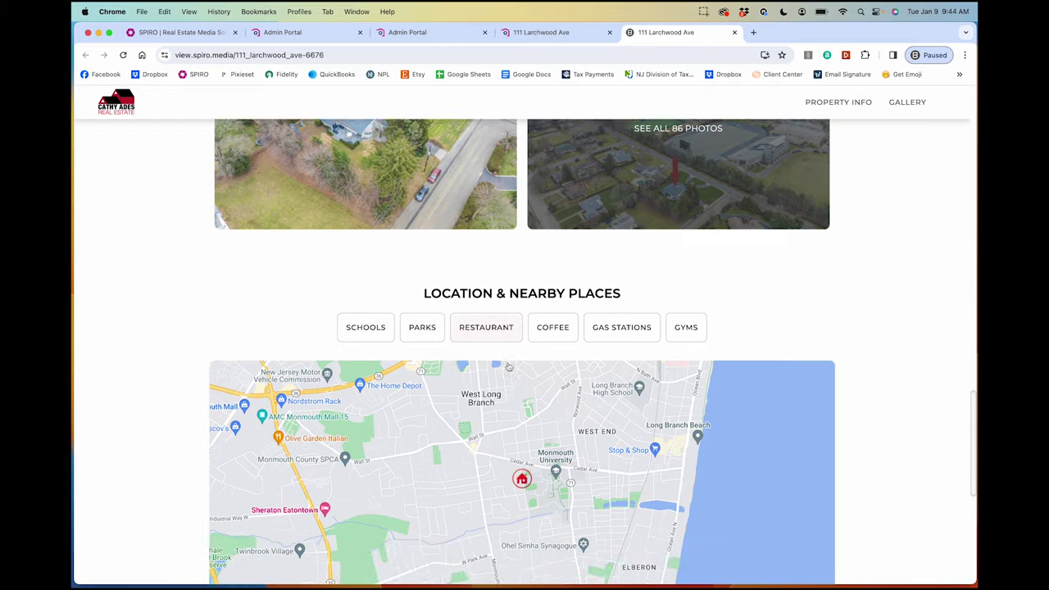
{"action": "scroll", "coordinate": [423, 316], "scroll_direction": "up", "scroll_amount": 1}
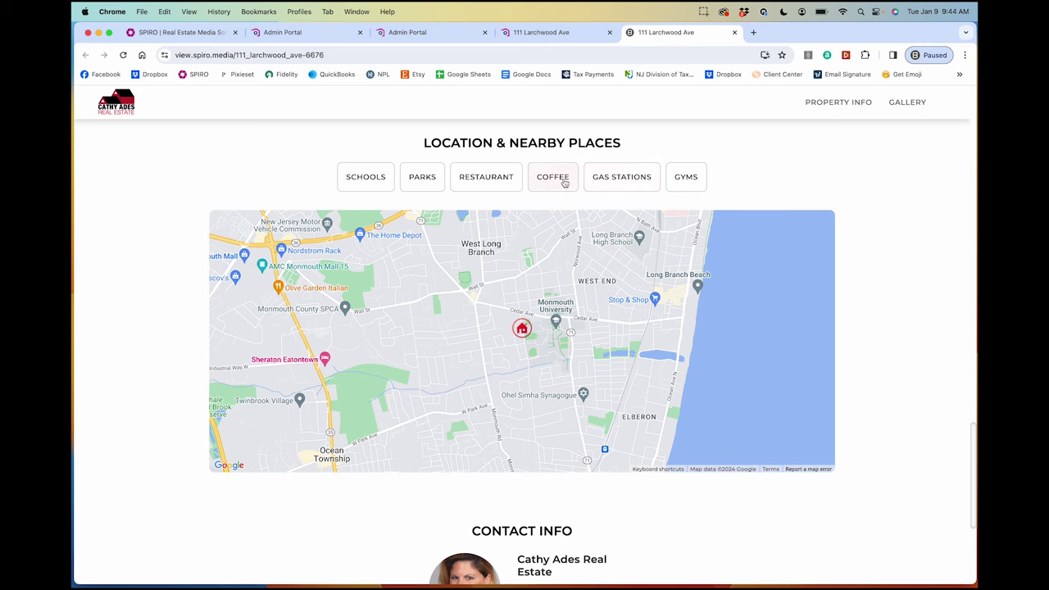
{"action": "left_click", "coordinate": [603, 183]}
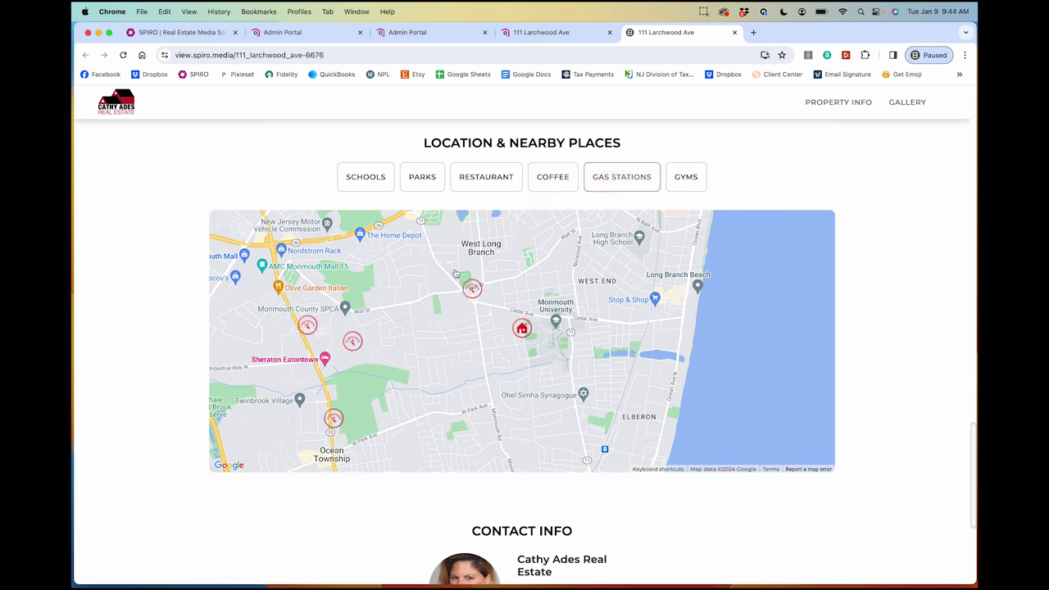
{"action": "left_click", "coordinate": [416, 182]}
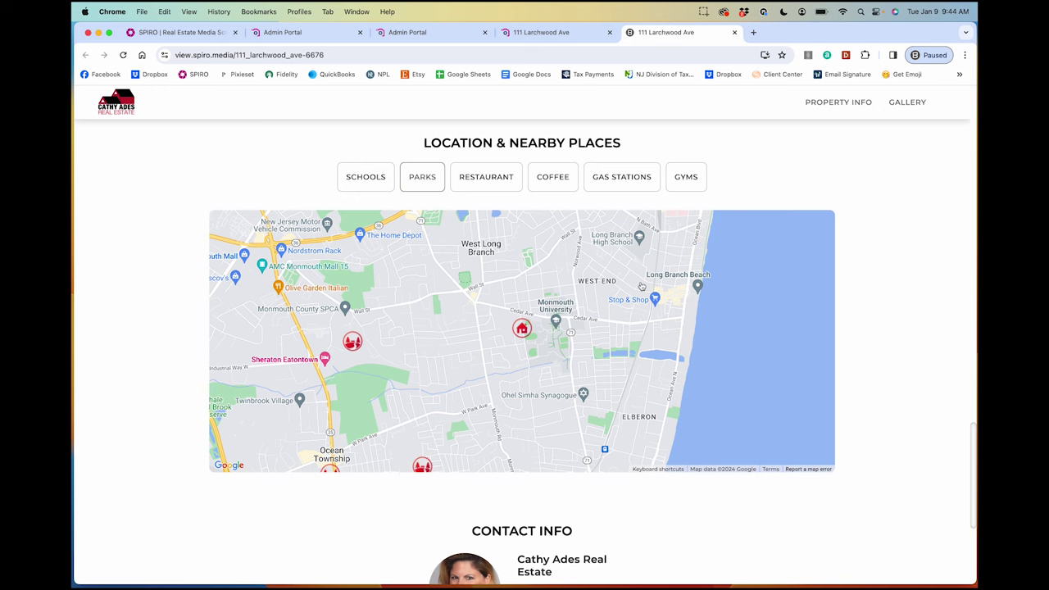
{"action": "scroll", "coordinate": [642, 286], "scroll_direction": "down", "scroll_amount": 3}
{"action": "scroll", "coordinate": [587, 432], "scroll_direction": "up", "scroll_amount": 15}
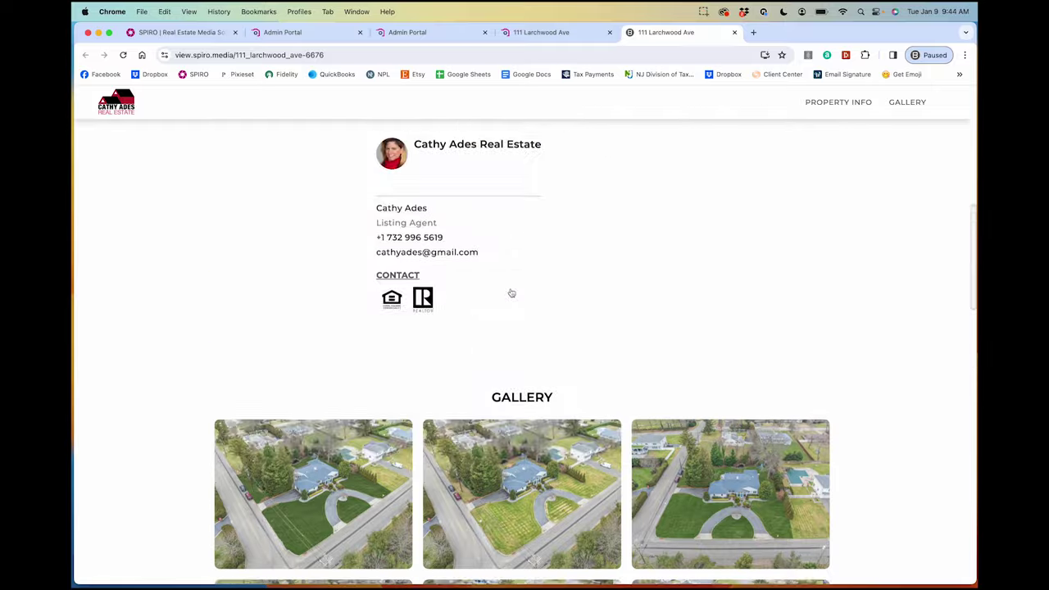